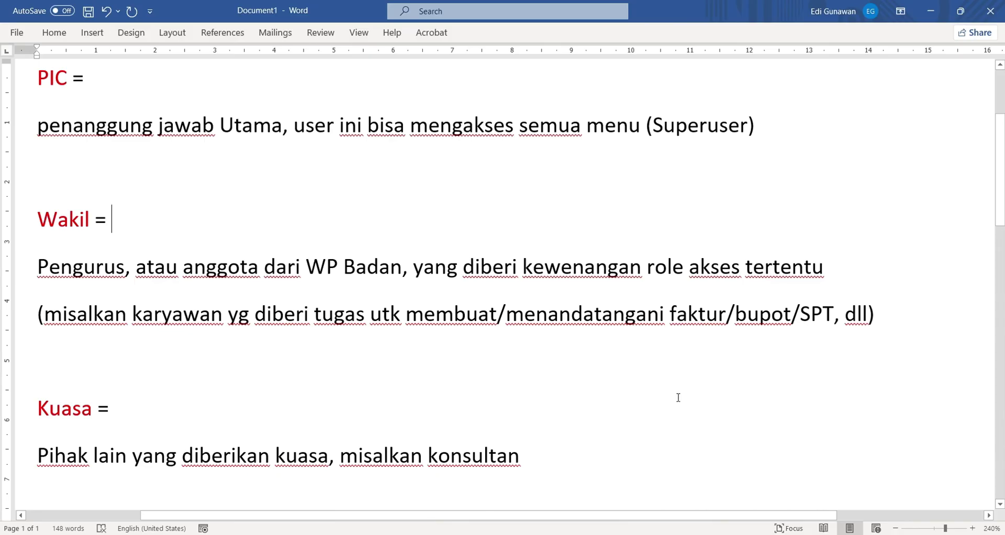
Highlight 'mengakses semua menu', 'Superuser' and 'kewenangan role akses tertentu' in the role descriptions
drag(419, 129, 620, 136)
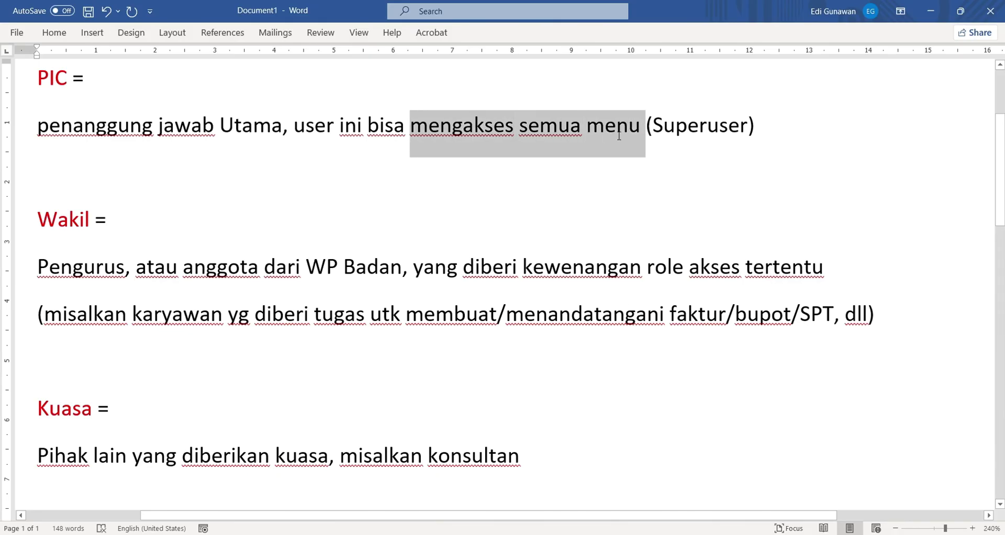
double_click(703, 134)
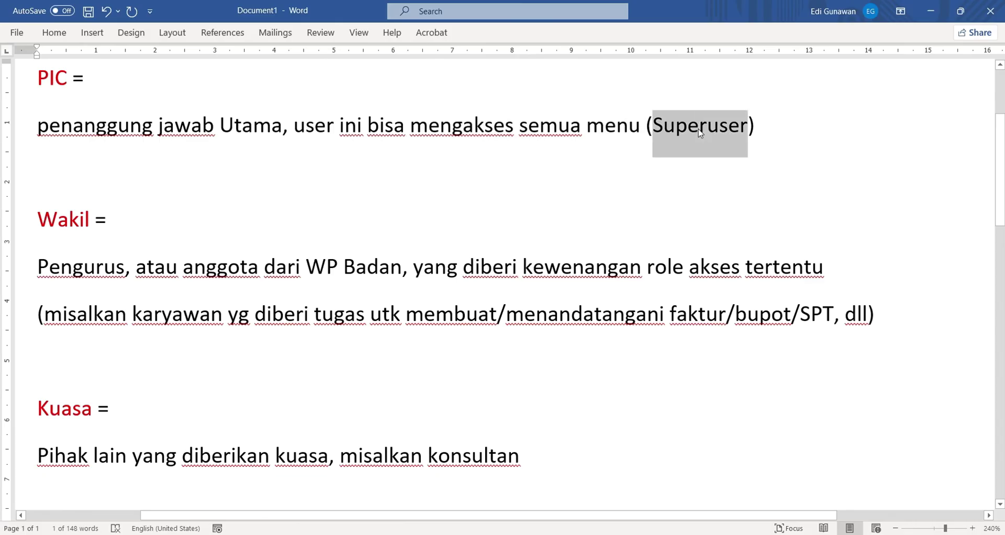
click(704, 134)
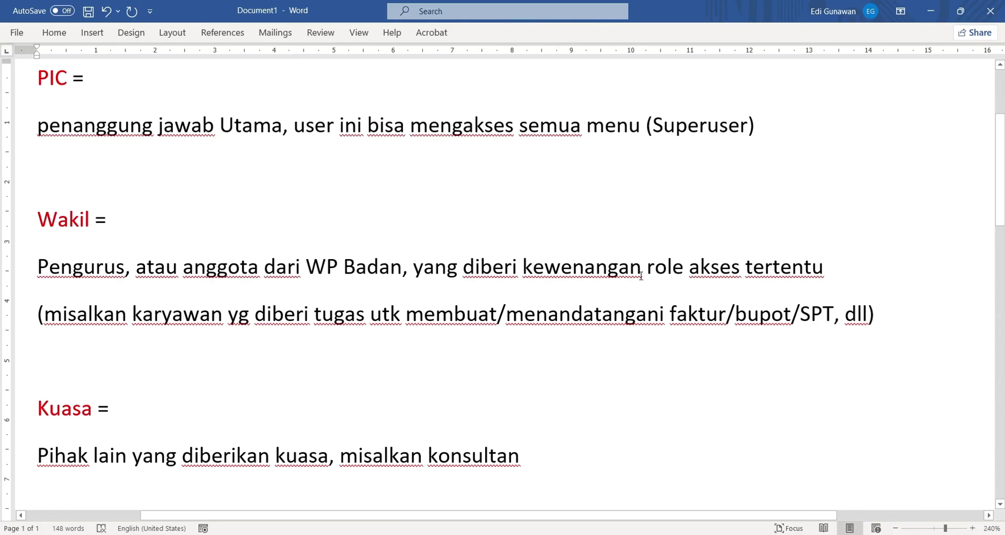
drag(642, 268, 833, 268)
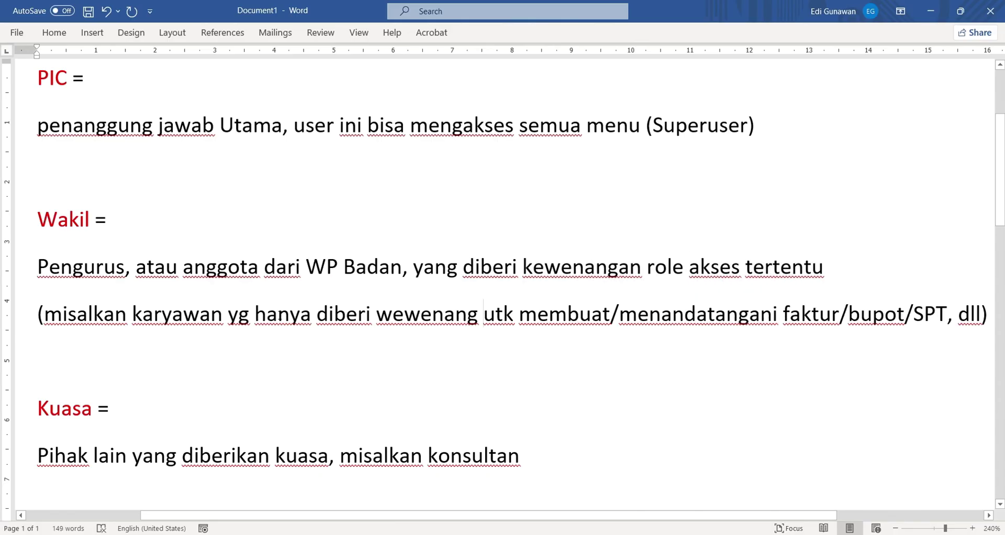
Go over the Wakil example line: hanya, membuat, menandatangani faktur, bupot, SPT, and konsultan
double_click(278, 314)
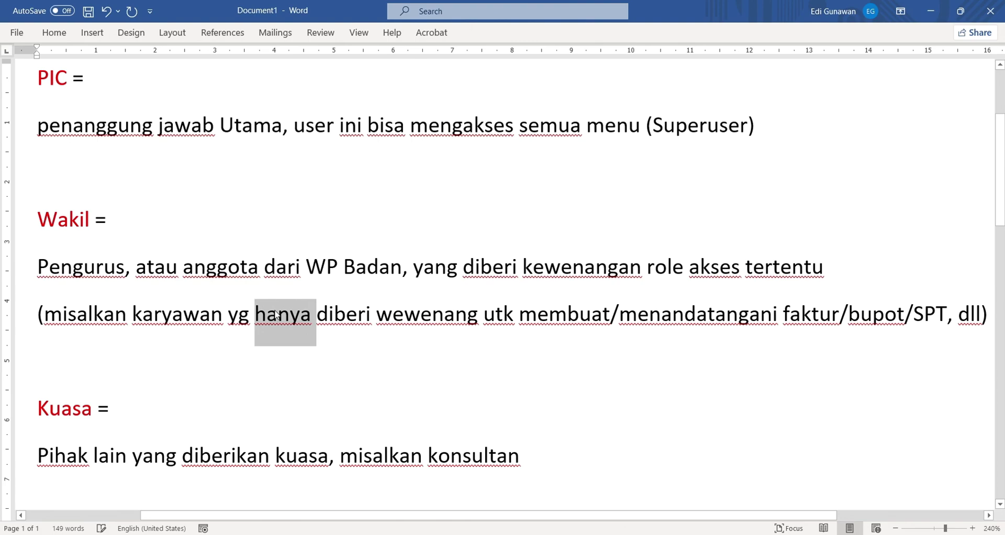
double_click(566, 320)
double_click(699, 318)
triple_click(700, 318)
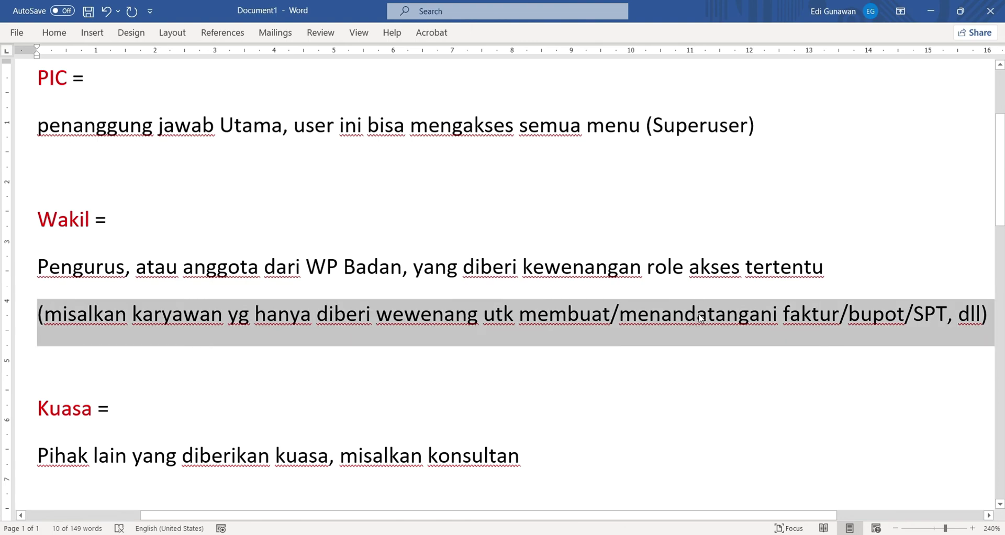
click(697, 318)
double_click(811, 318)
click(885, 318)
double_click(885, 318)
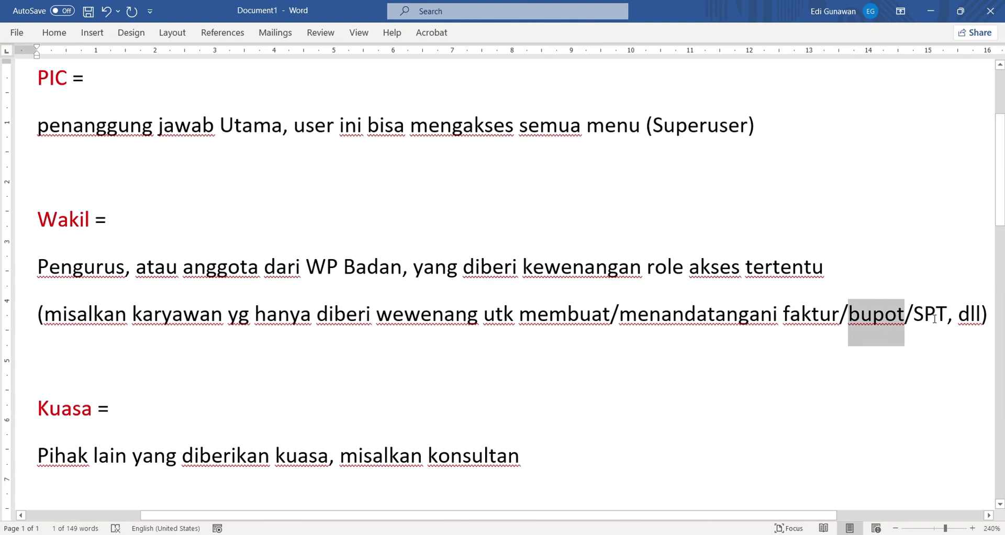
double_click(935, 319)
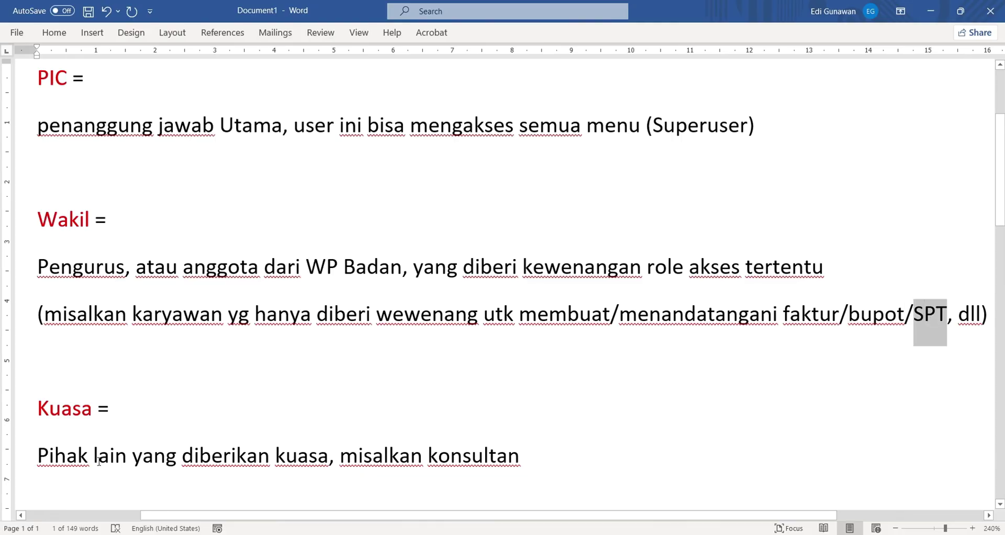
double_click(466, 464)
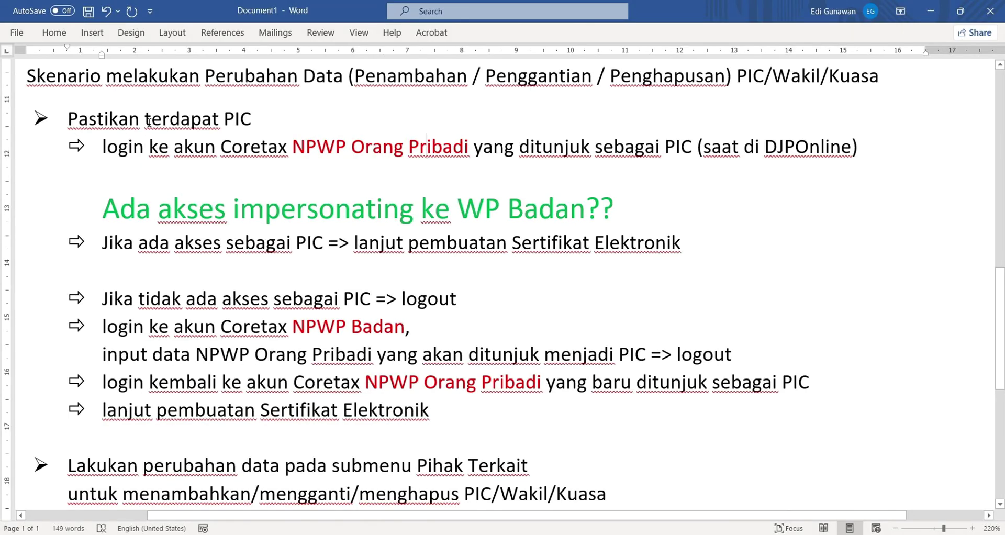
Highlight the PIC prerequisite, NPWP Orang Pribadi login and the impersonation-access question lines
drag(146, 121, 253, 122)
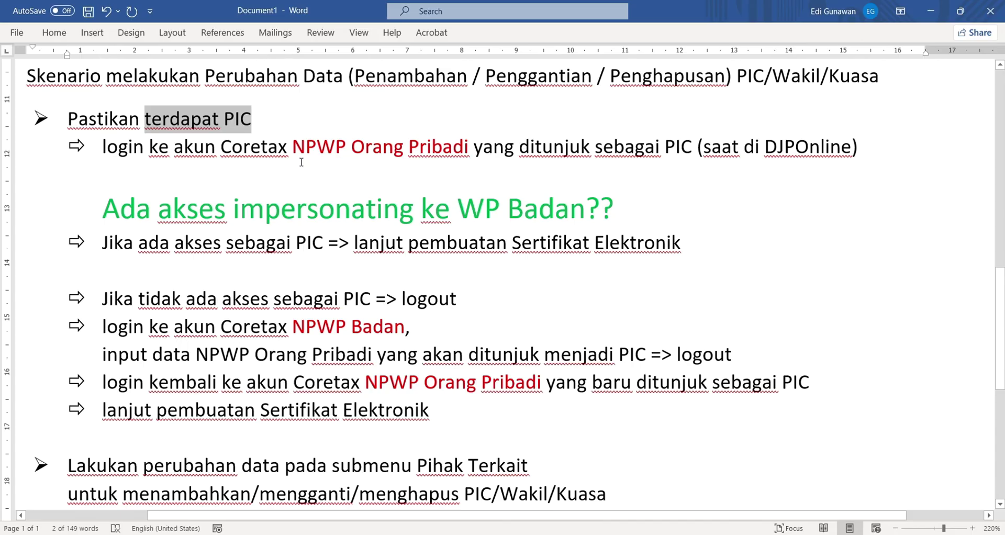
drag(293, 149, 477, 152)
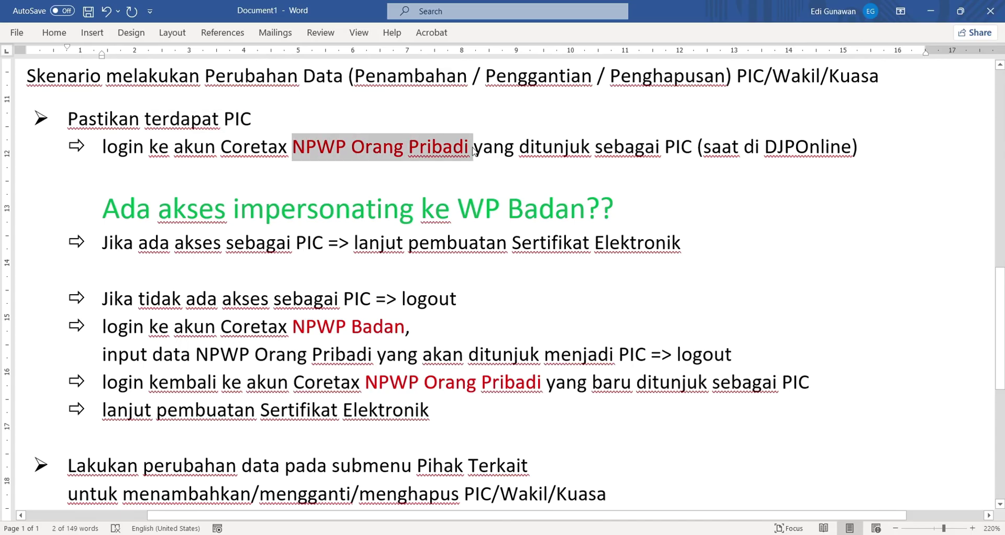
double_click(683, 153)
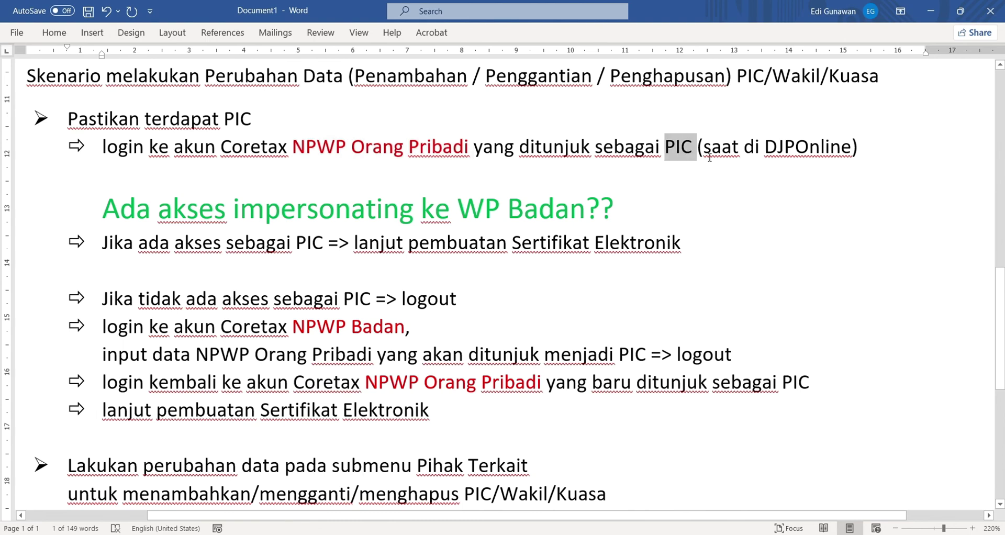
double_click(777, 157)
click(133, 181)
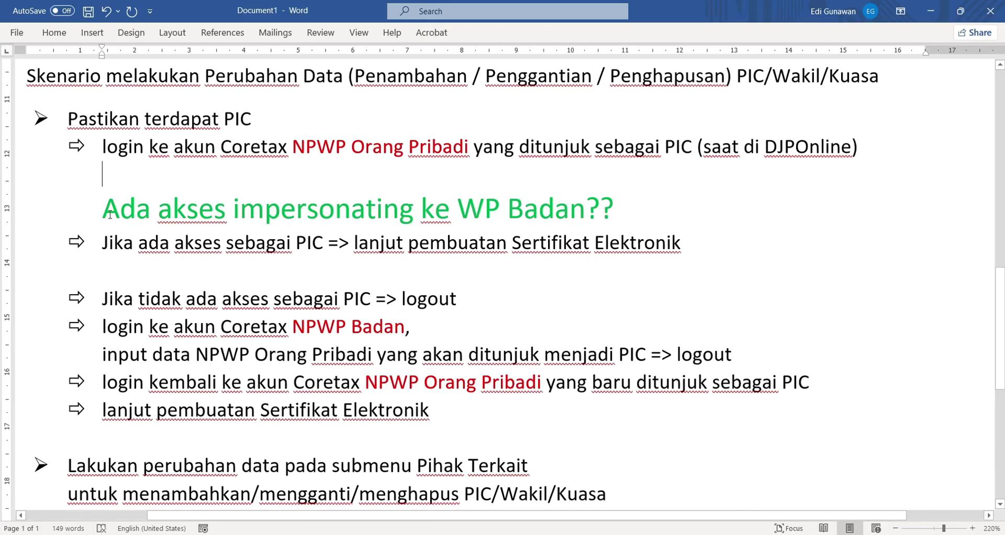
drag(110, 214, 575, 215)
click(175, 242)
drag(110, 253, 576, 269)
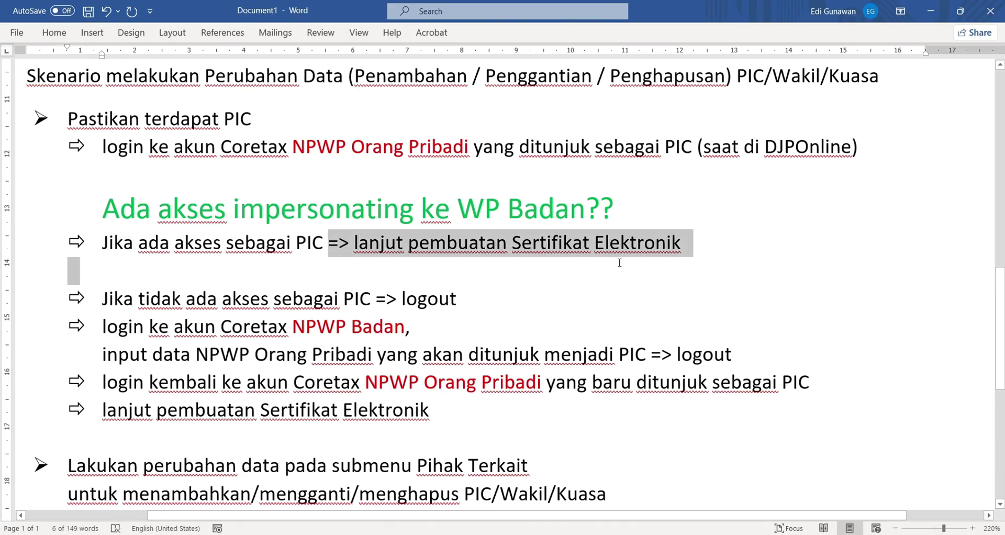
click(173, 302)
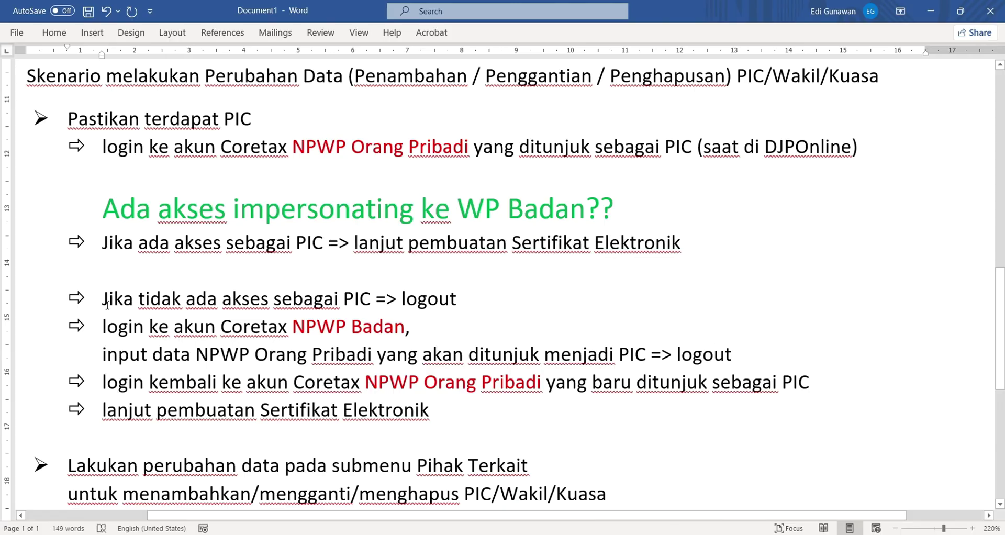
Highlight the no-PIC-access path: logout, enter PIC's NPWP, log in again, create Sertifikat Elektronik
drag(103, 303, 103, 327)
double_click(423, 304)
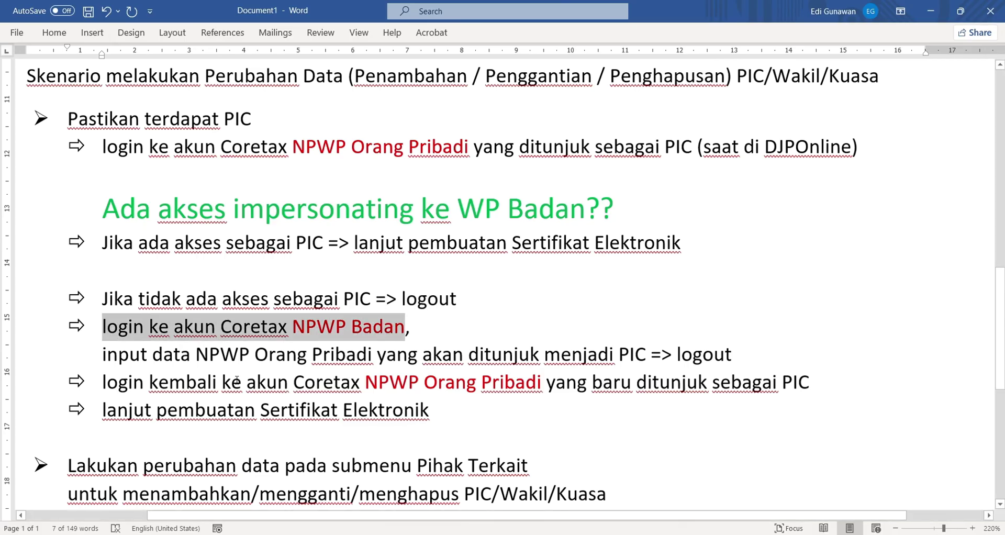
drag(102, 355, 657, 367)
double_click(719, 361)
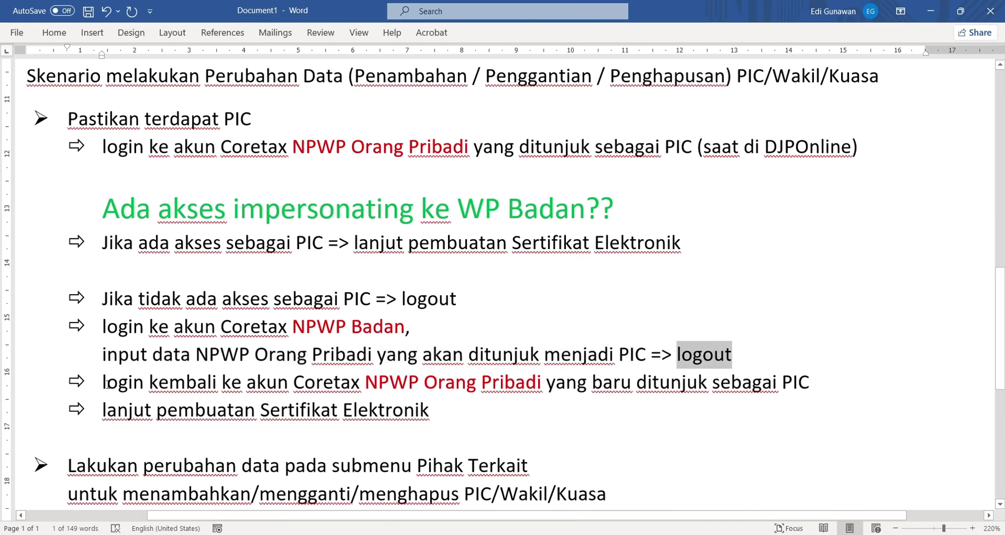
drag(108, 385, 356, 385)
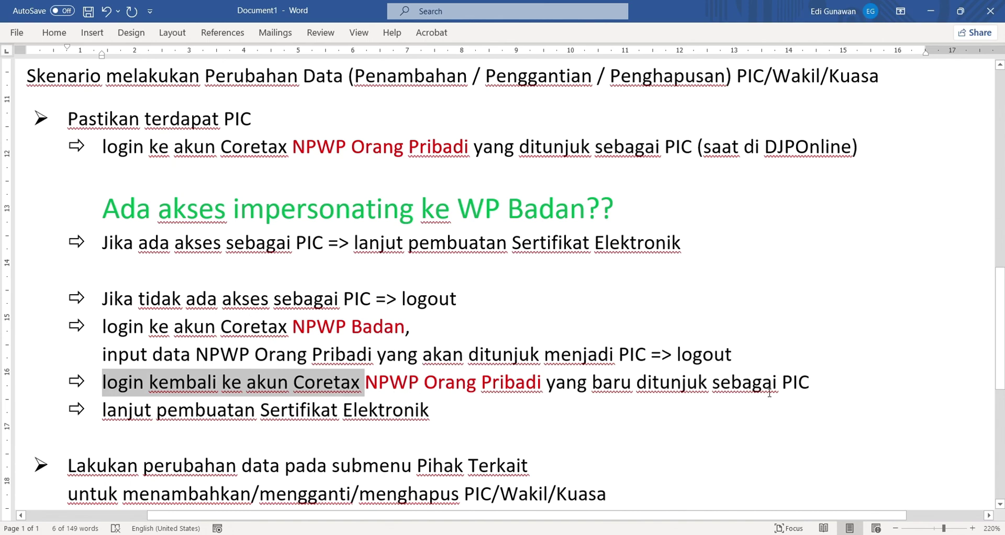
drag(713, 386, 810, 391)
drag(103, 411, 398, 426)
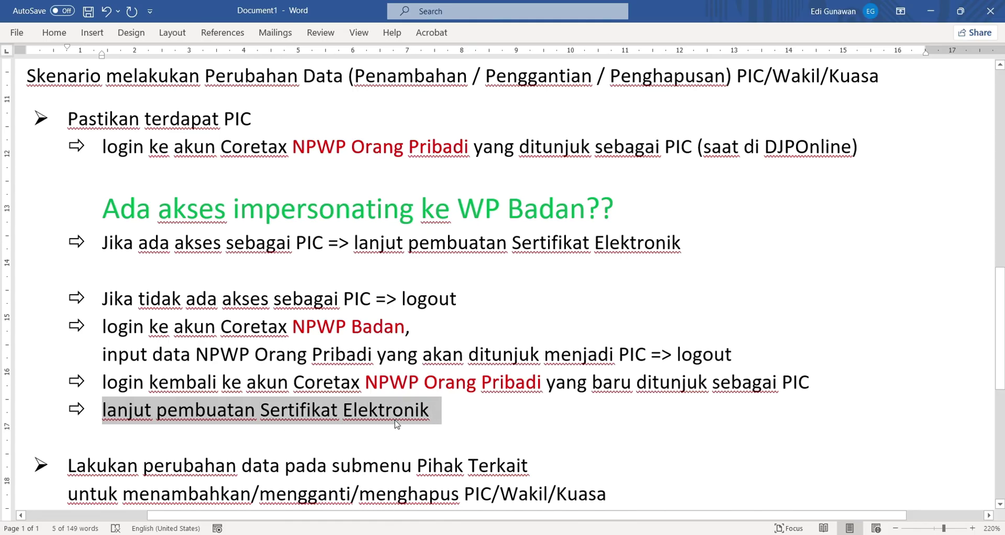
click(67, 471)
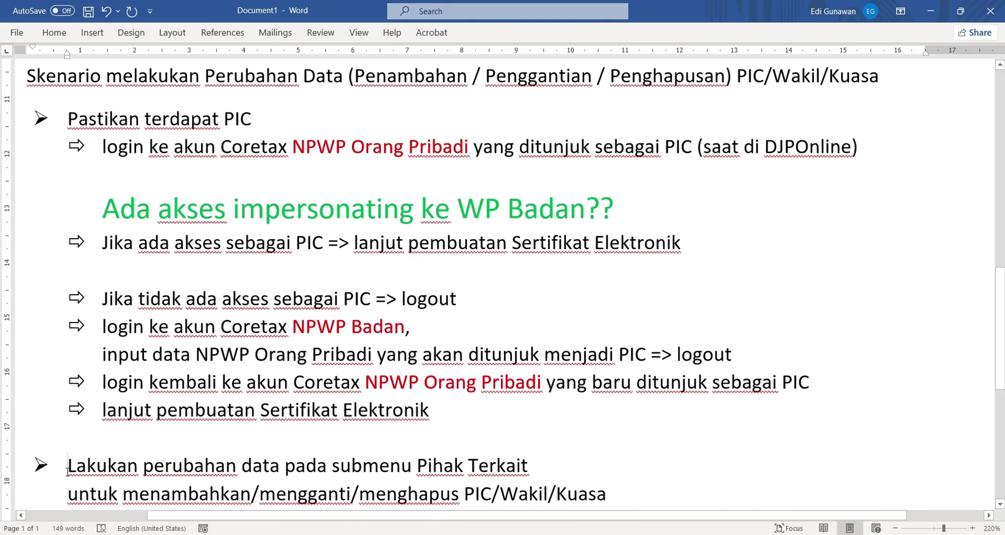
Highlight the Pihak Terkait data-change line and the words menambahkan, mengganti, menghapus
drag(67, 471, 514, 469)
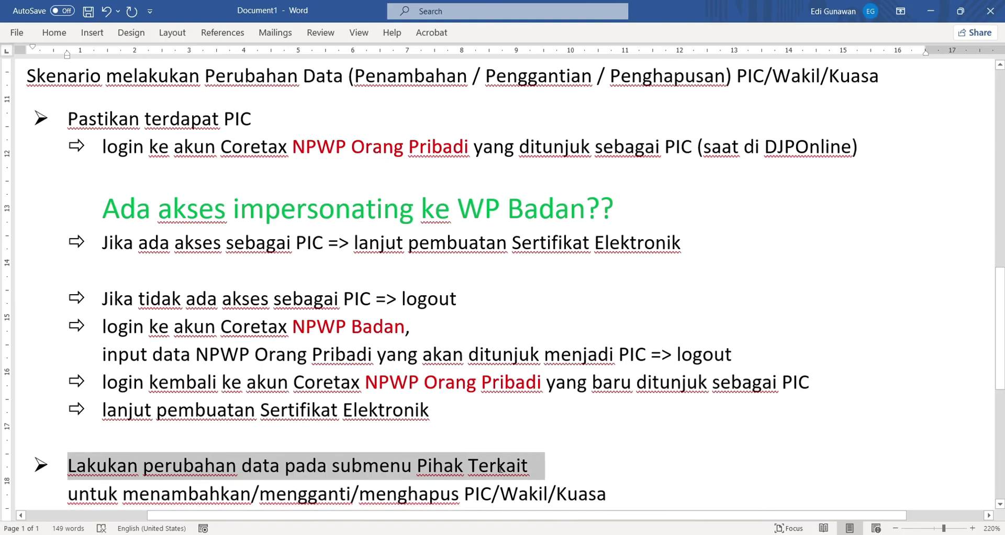
click(286, 495)
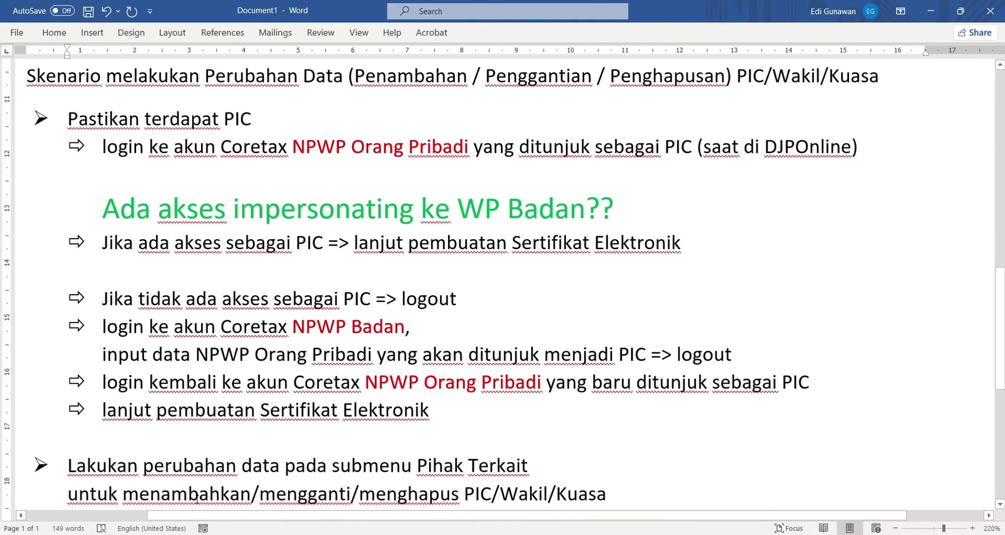
double_click(188, 495)
click(292, 501)
double_click(292, 502)
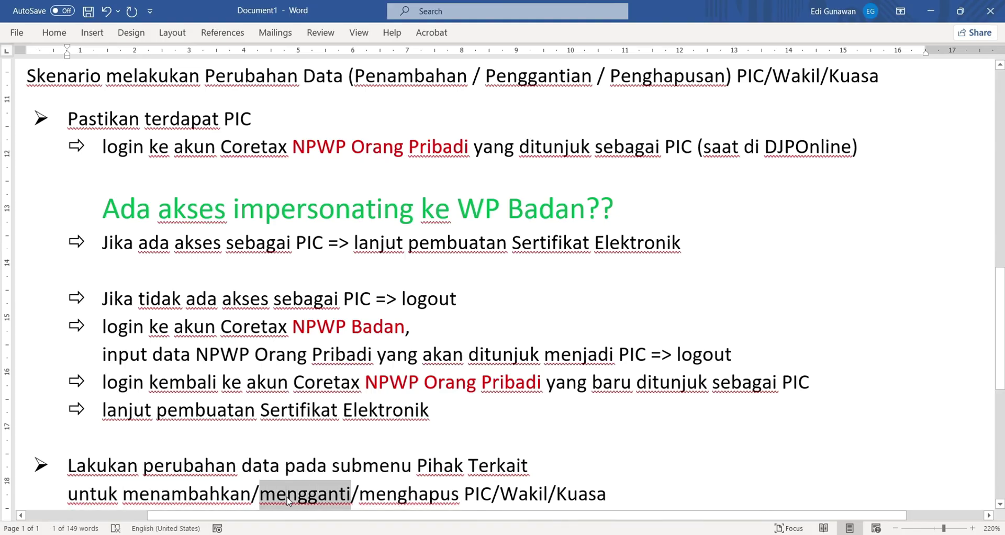
click(410, 501)
double_click(413, 501)
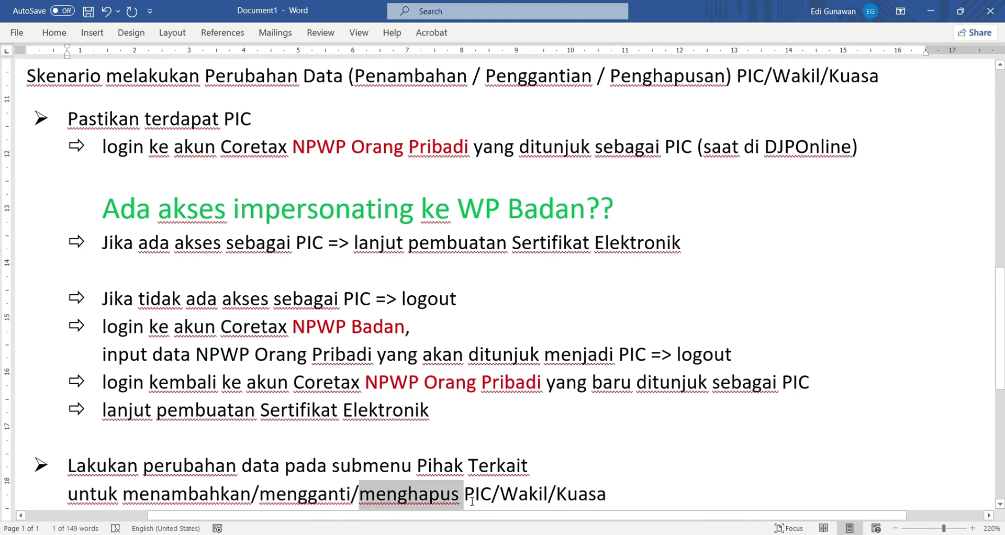
drag(464, 502, 608, 440)
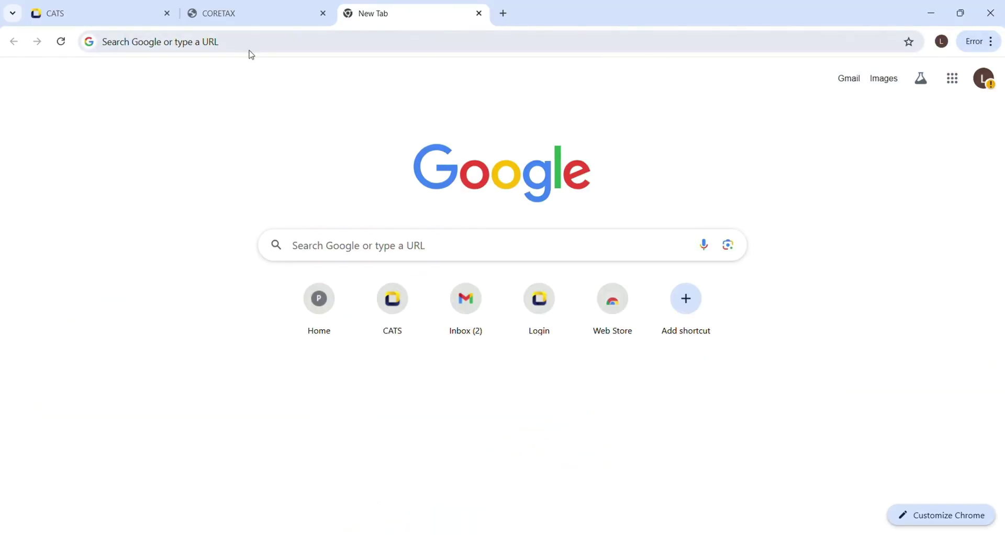
Go to coretaxdjp.pajak.go.id by typing 'coret' in the address bar
click(255, 42)
text(coret)
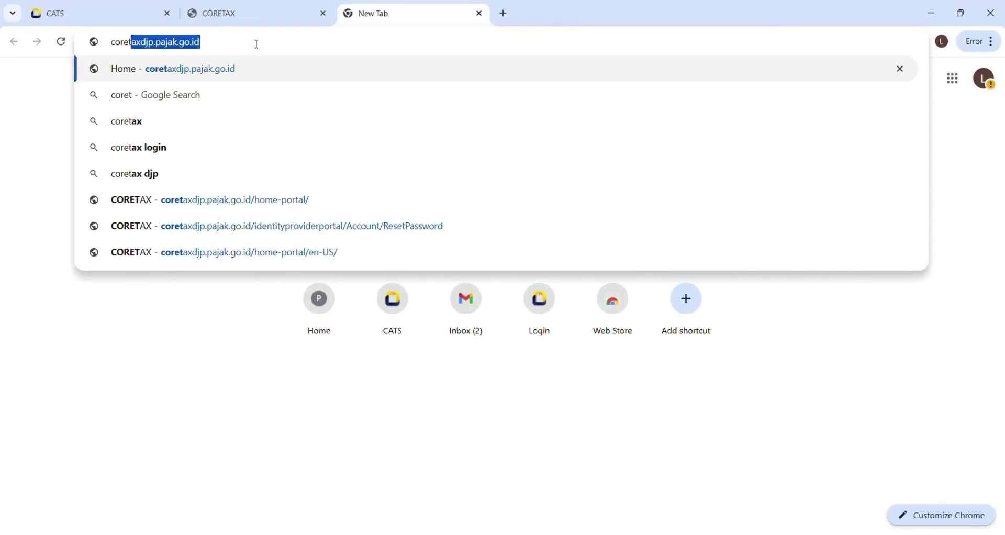
key(Return)
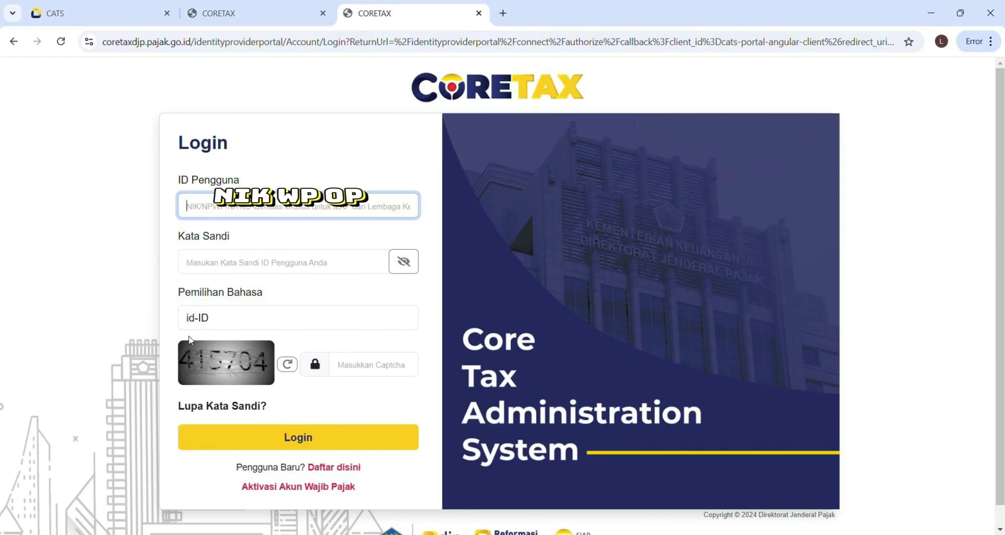
Log in with the individual's NIK, password and captcha 415704, dismissing the error message
key(ctrl+v)
key(Tab)
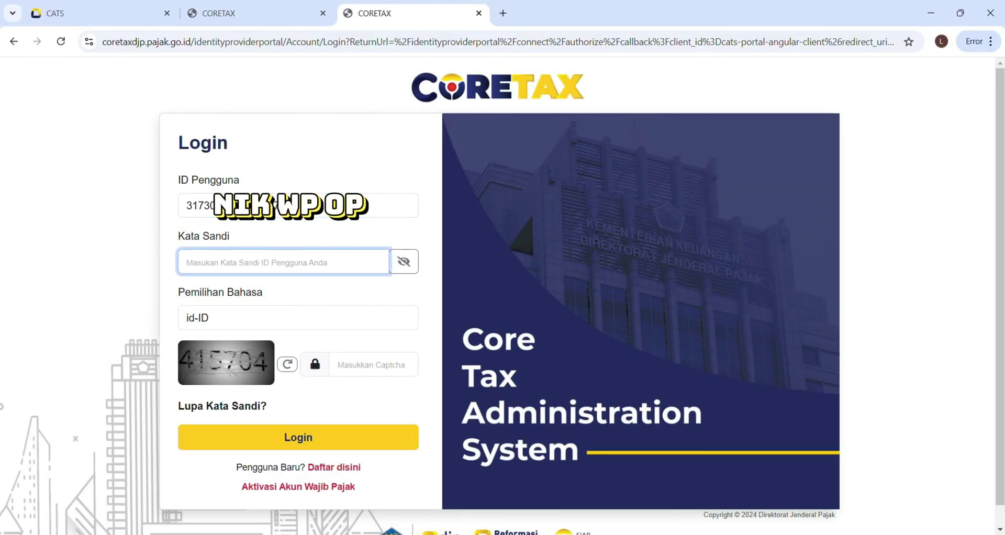
key(ctrl+v)
click(369, 366)
text(415704)
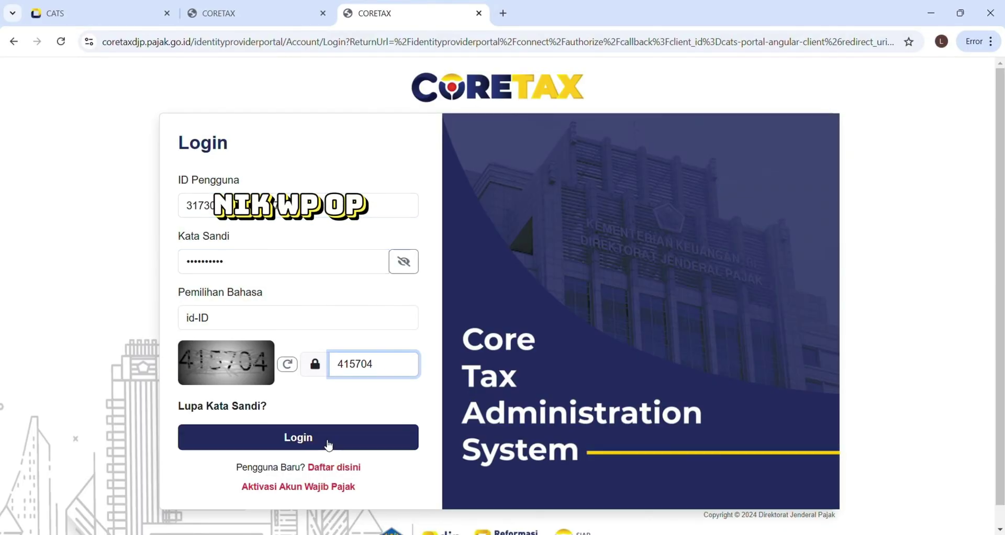
click(314, 444)
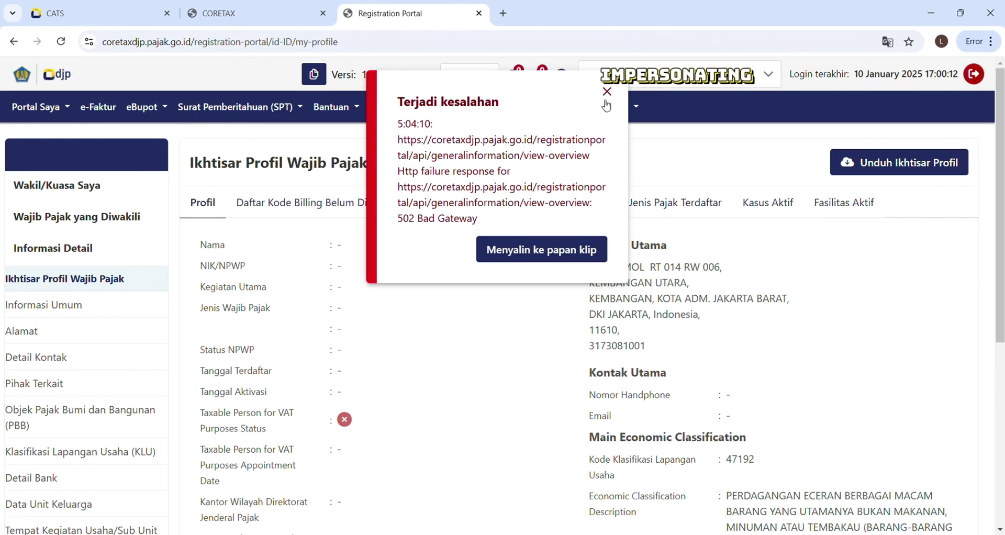
click(608, 91)
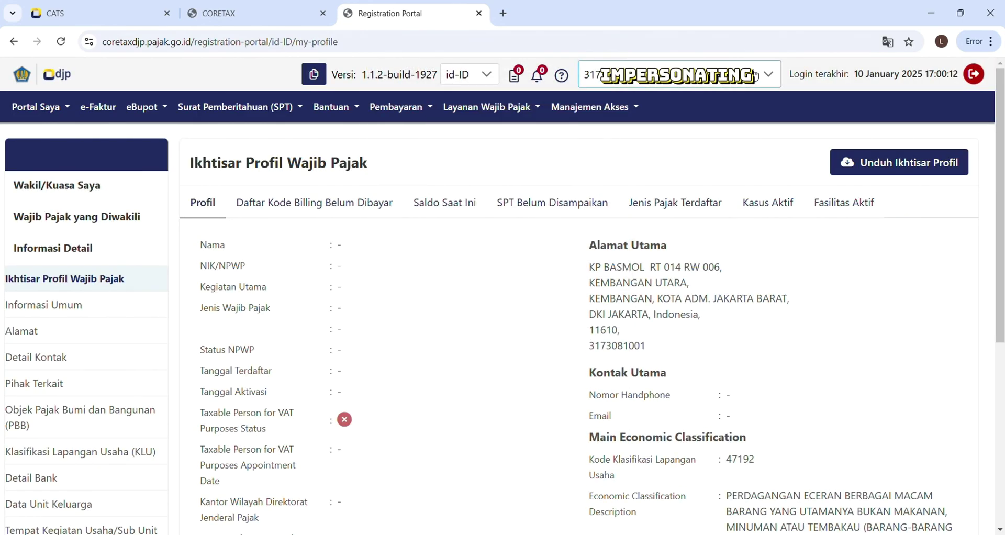
click(676, 74)
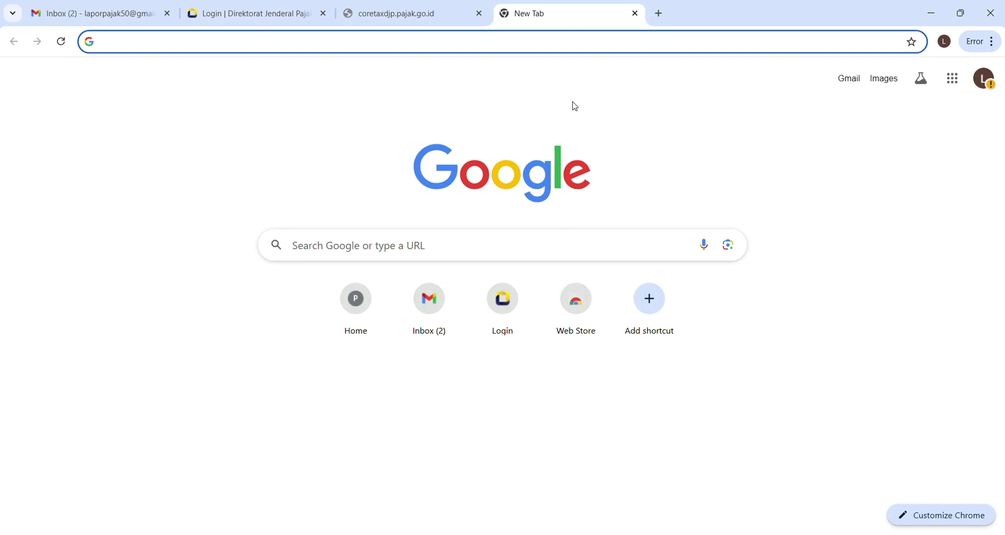
Return to coretaxdjp.pajak.go.id and log in with the company NPWP and captcha 635974
text(coretaxdjp.pajak.go.id)
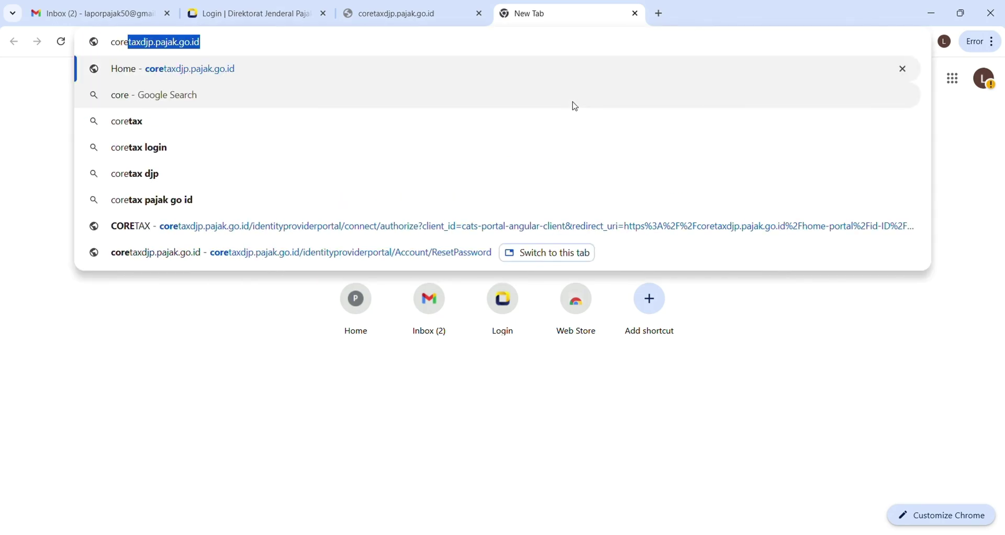
key(Return)
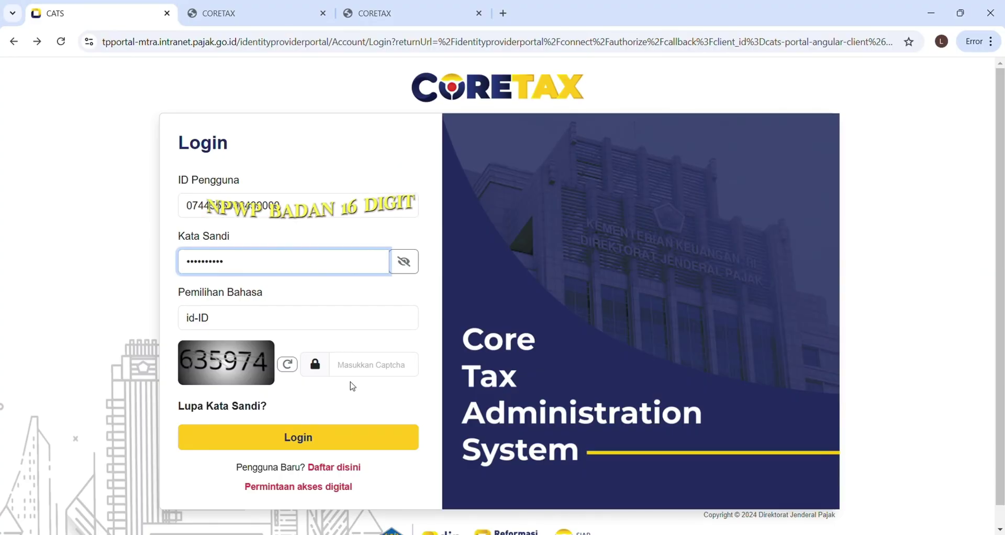
click(341, 365)
text(635974)
key(Return)
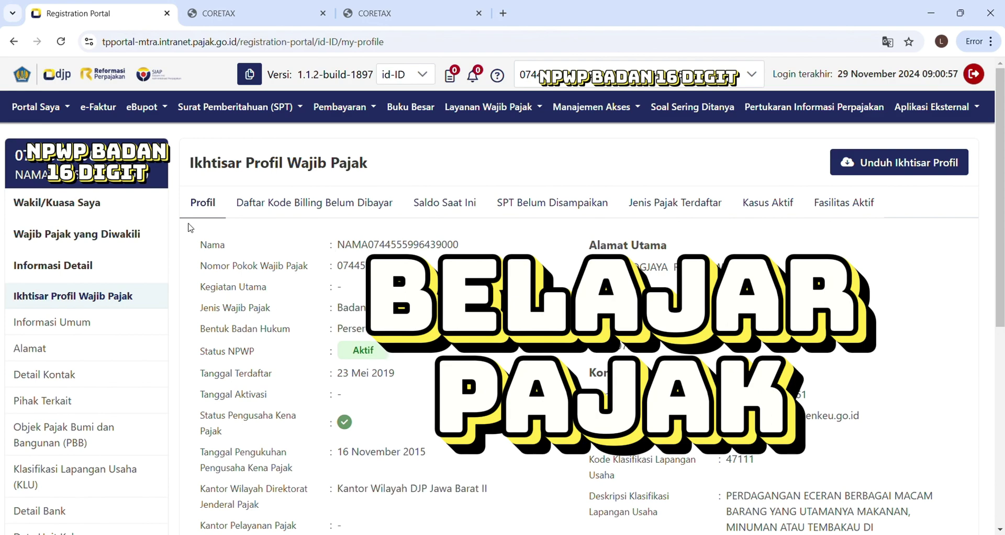
Edit Informasi Umum and expand Pihak Terkait, highlighting the two existing related parties' NIKs
click(75, 329)
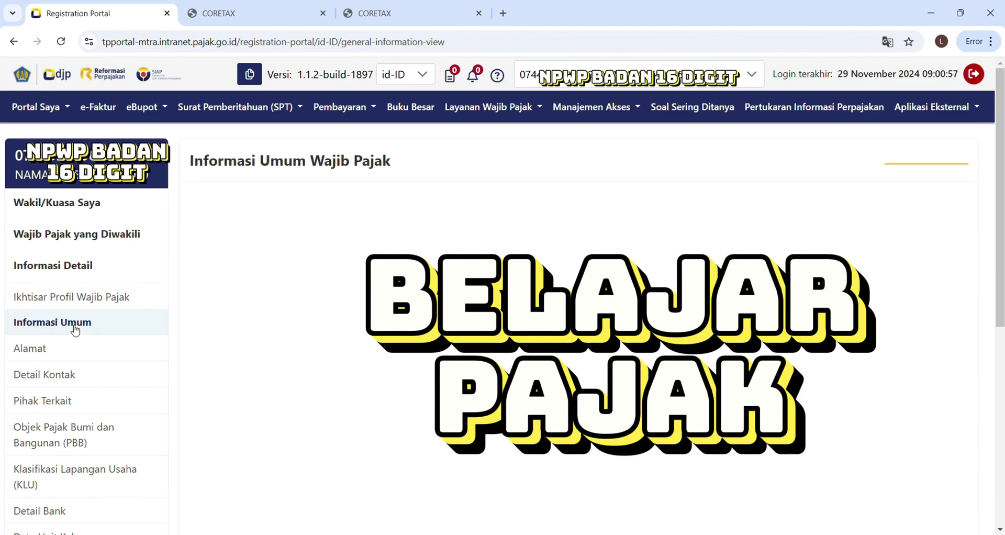
click(925, 167)
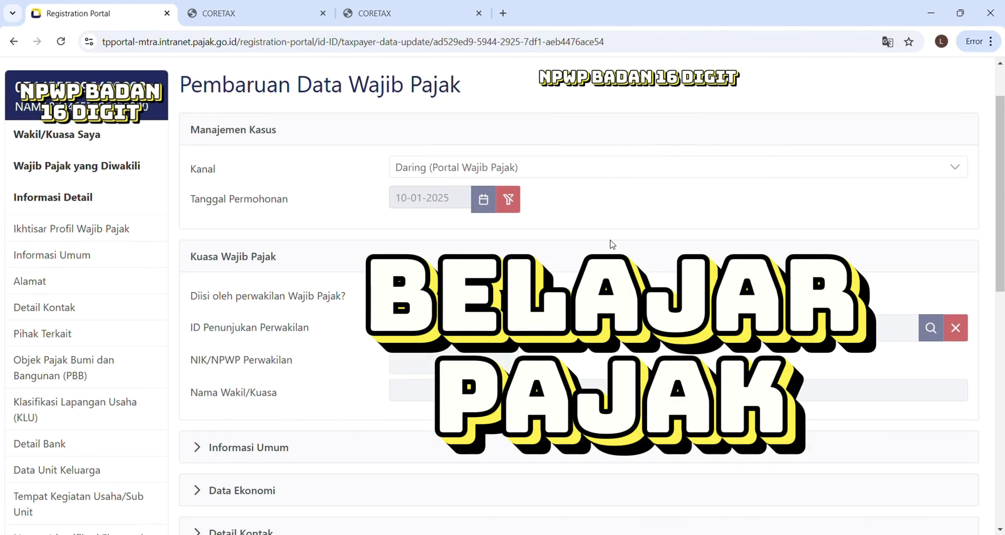
scroll(607, 243, down, 3)
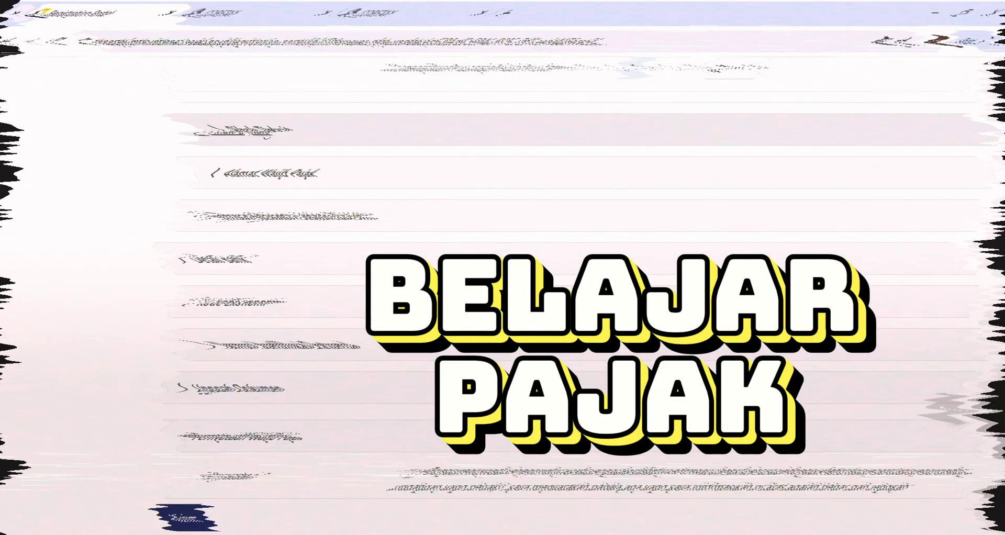
click(240, 131)
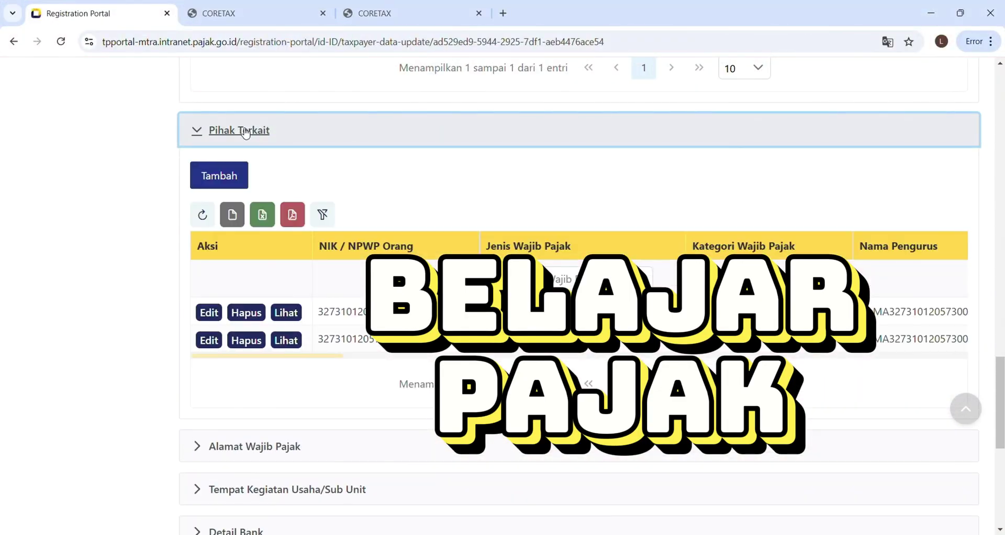
double_click(343, 312)
double_click(361, 339)
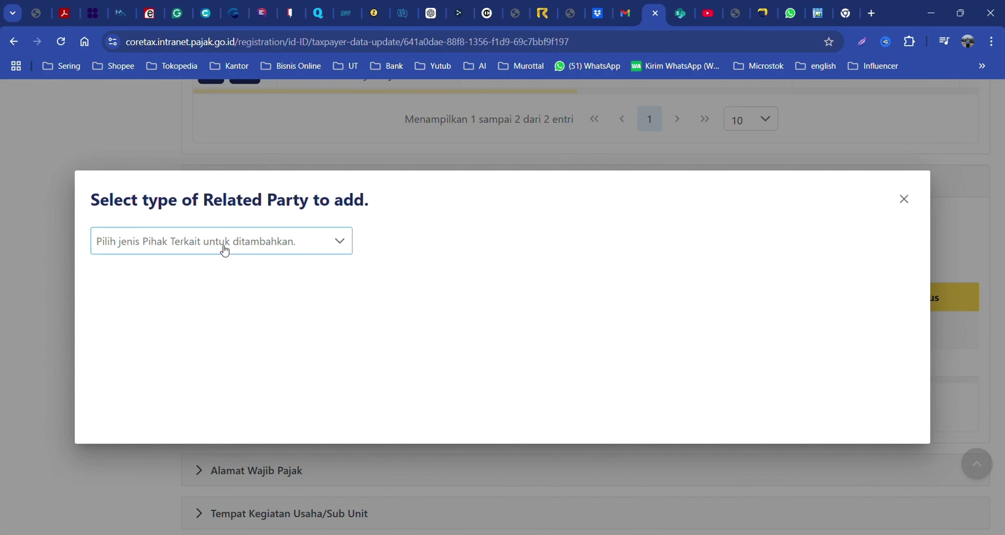
Choose Related Person as the new related-party type and tick 'Apakah PIC?'
click(225, 251)
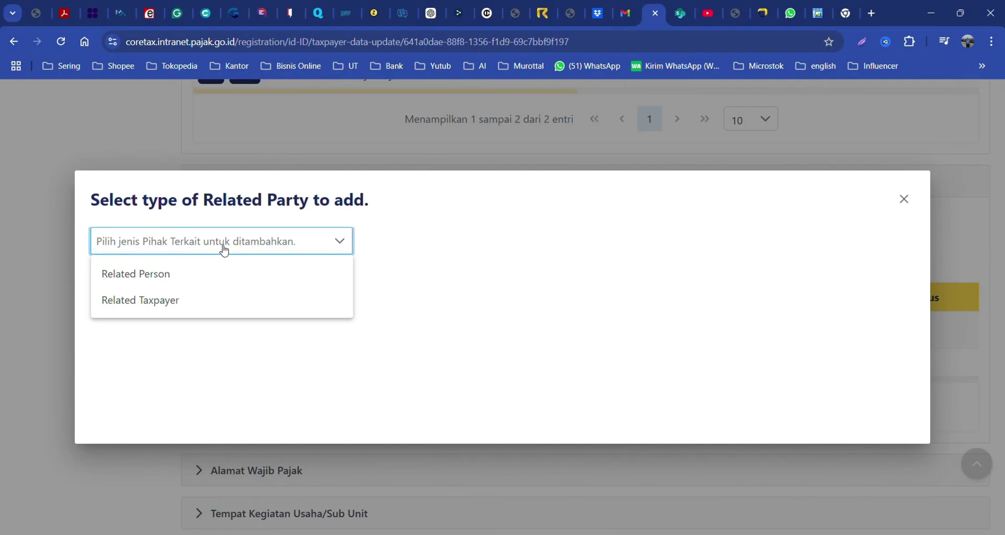
click(136, 274)
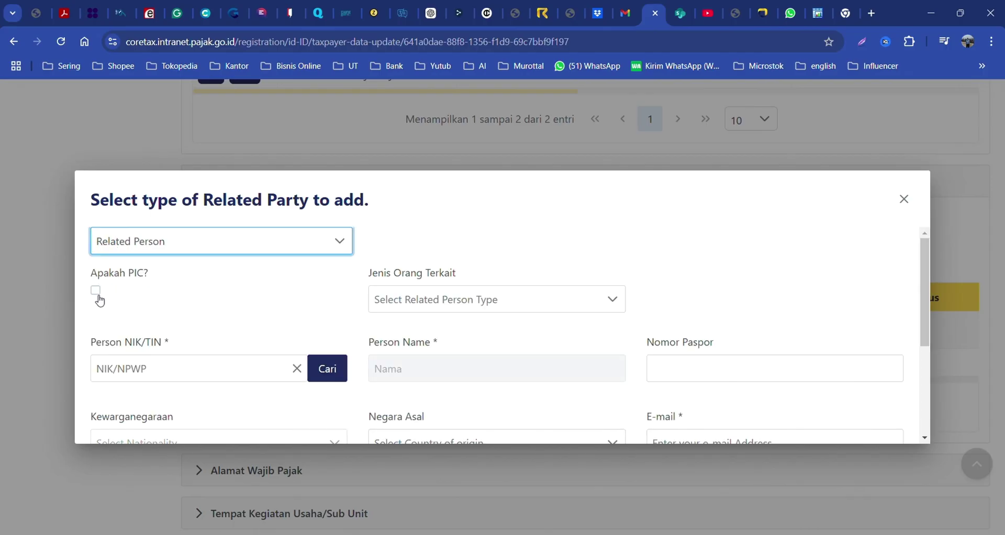
triple_click(107, 269)
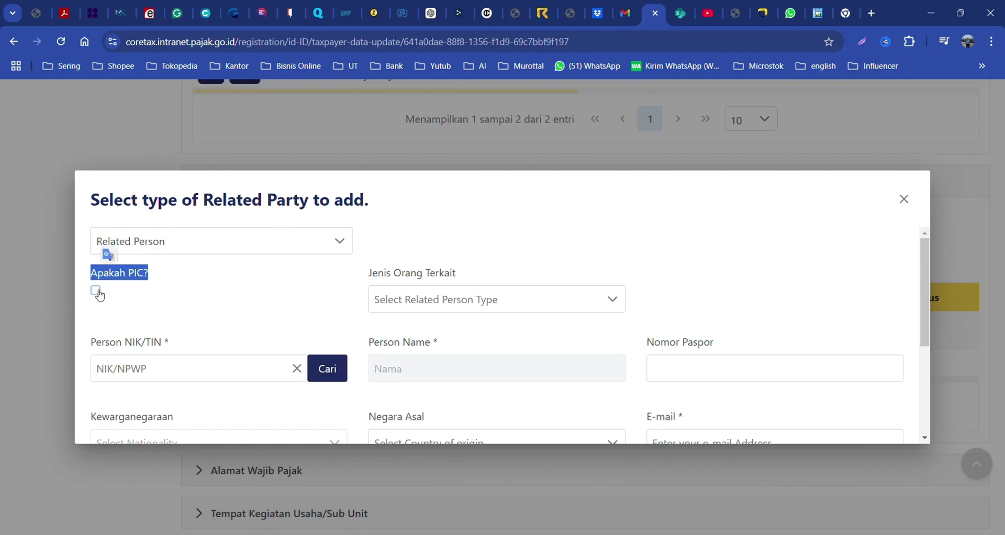
click(97, 291)
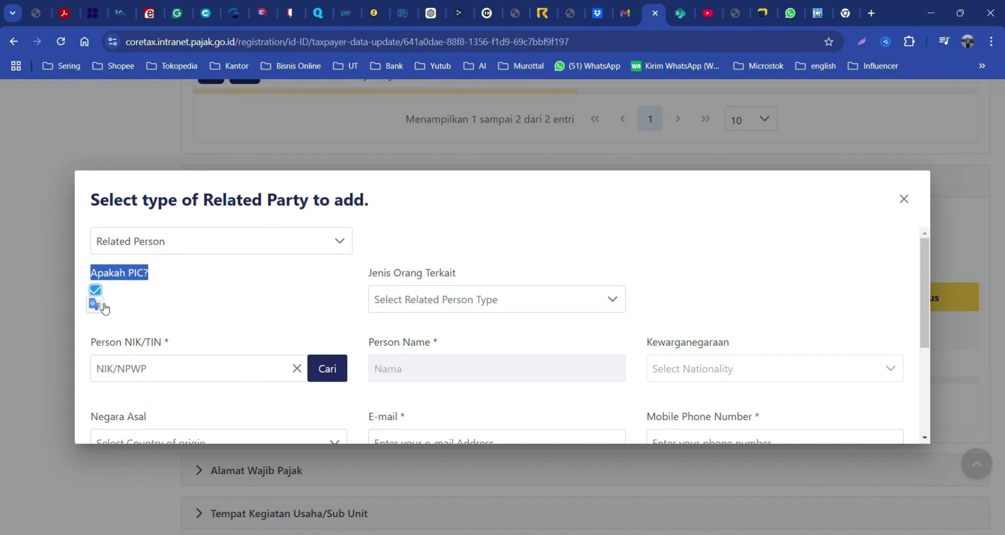
Enter the person's NIK and look them up, then close the search results
click(161, 378)
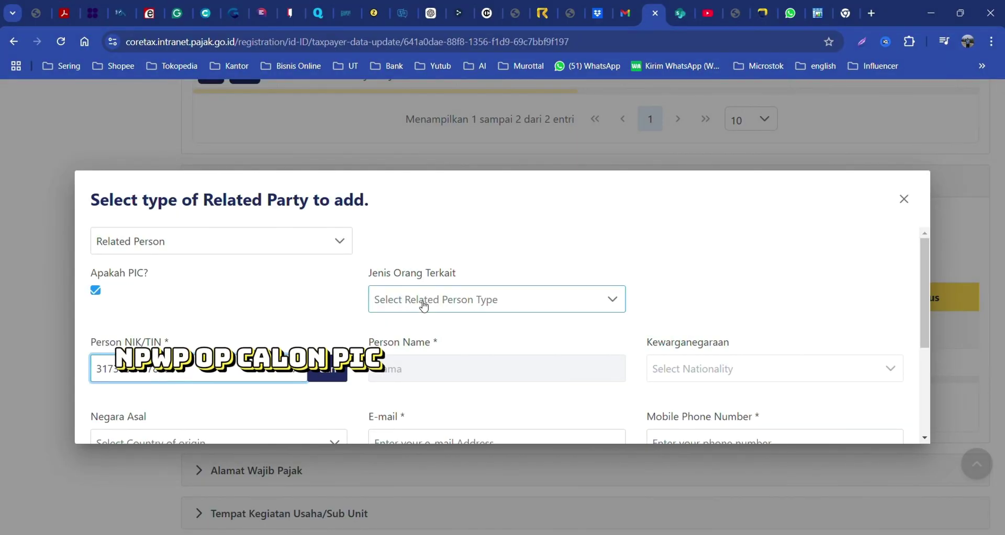
click(334, 373)
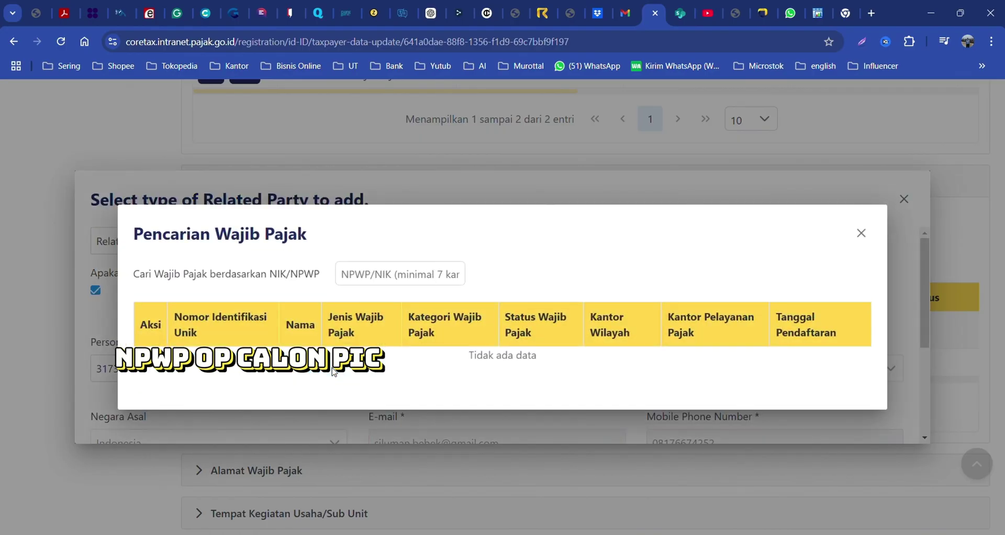
click(863, 236)
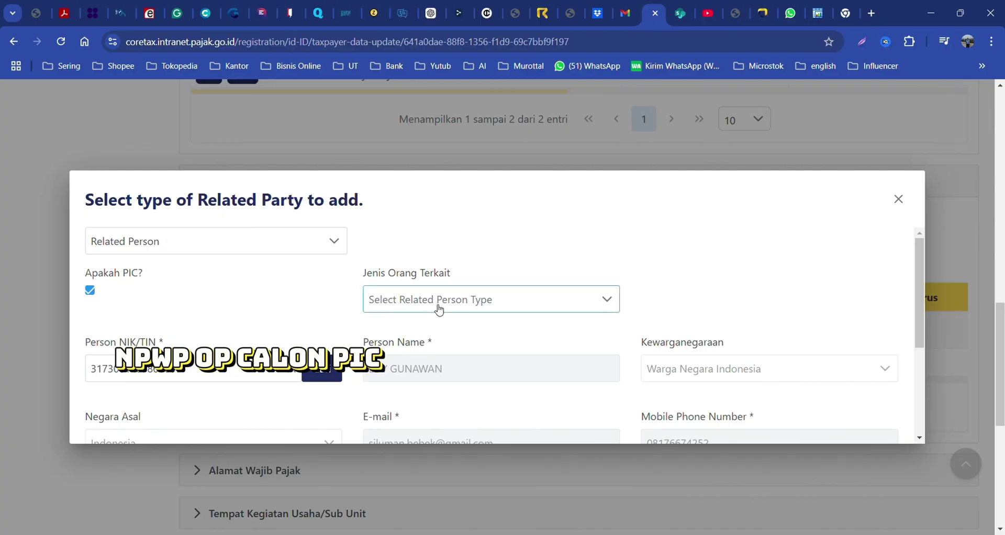
Set Jenis Orang Terkait and Sub Jenis to Pengurus and check the Valid Dari and Tanggal Berakhir dates
click(439, 309)
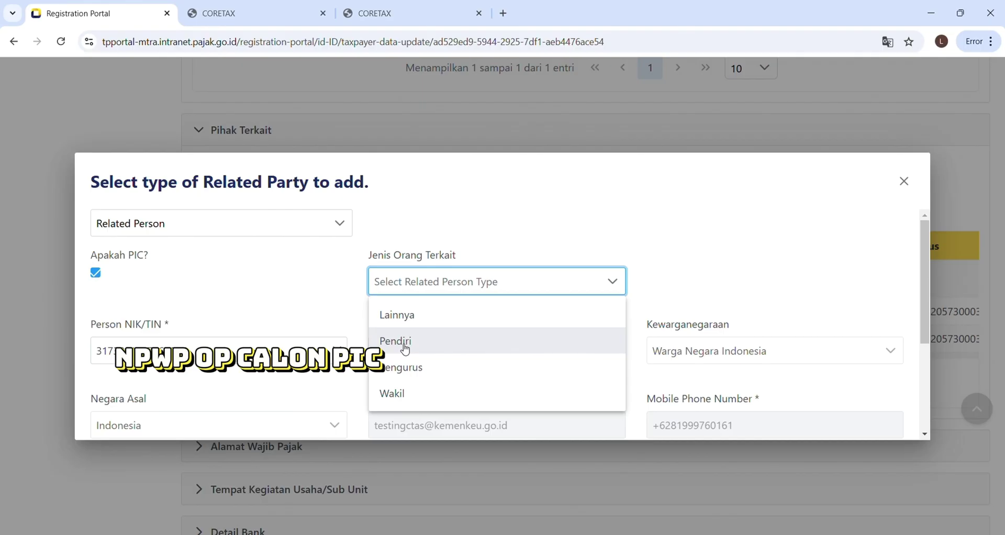
click(406, 369)
click(710, 285)
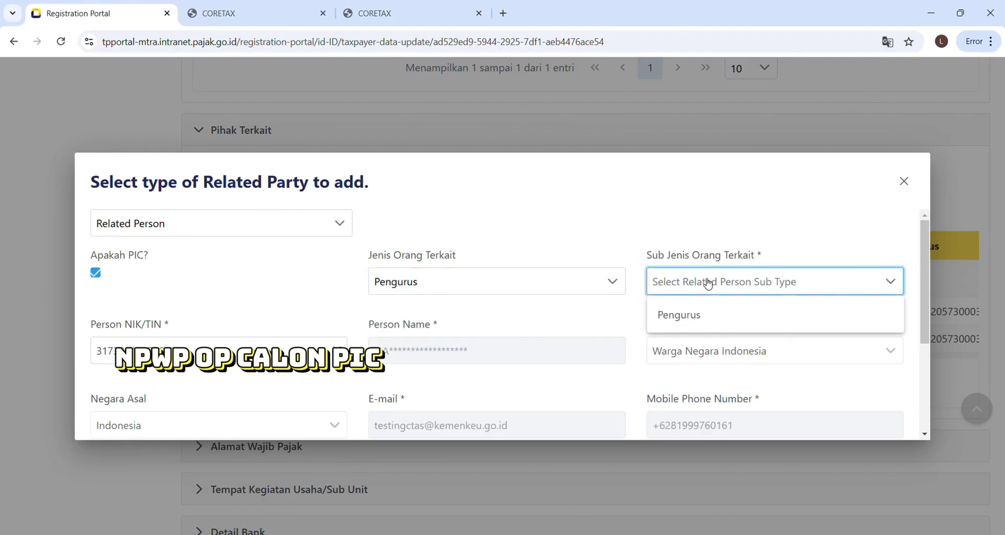
click(693, 317)
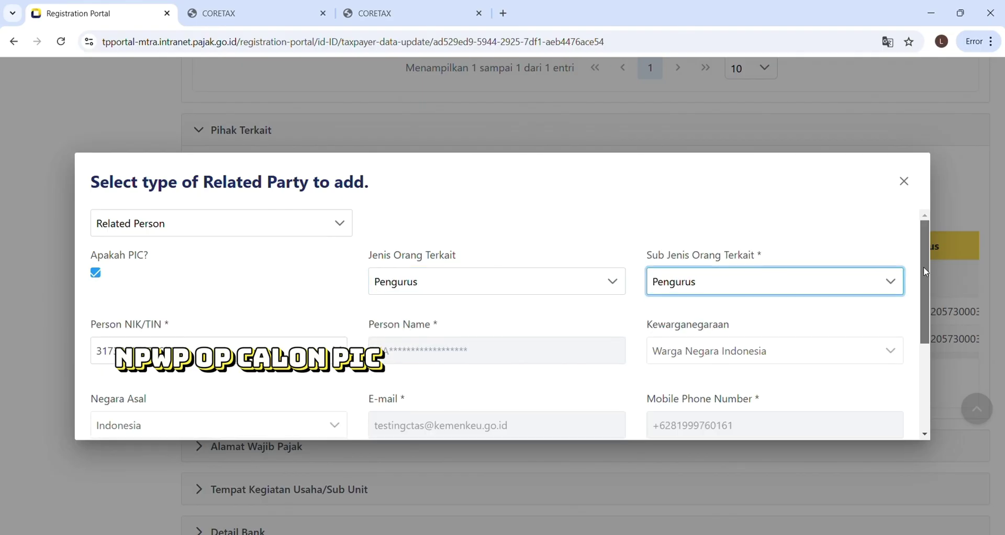
drag(924, 268, 926, 356)
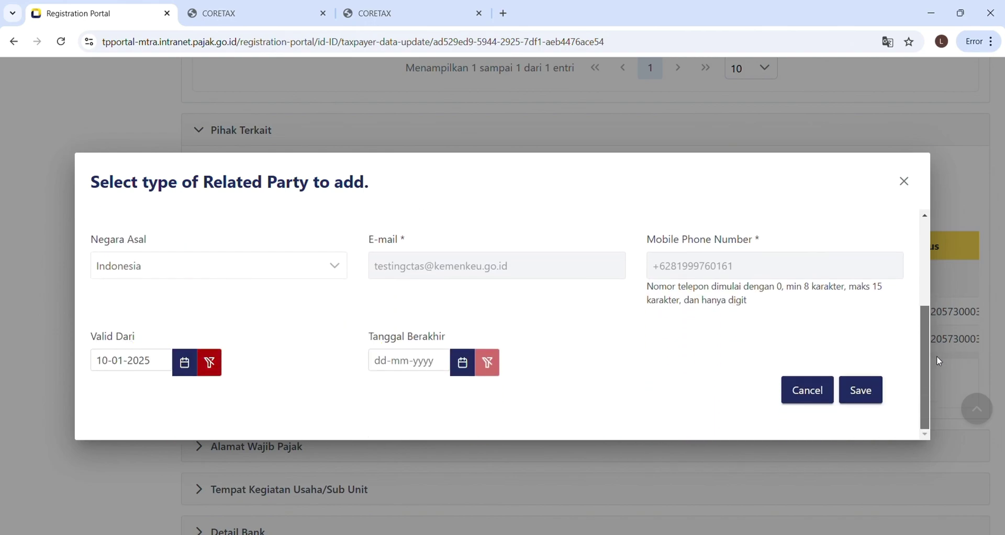
click(116, 365)
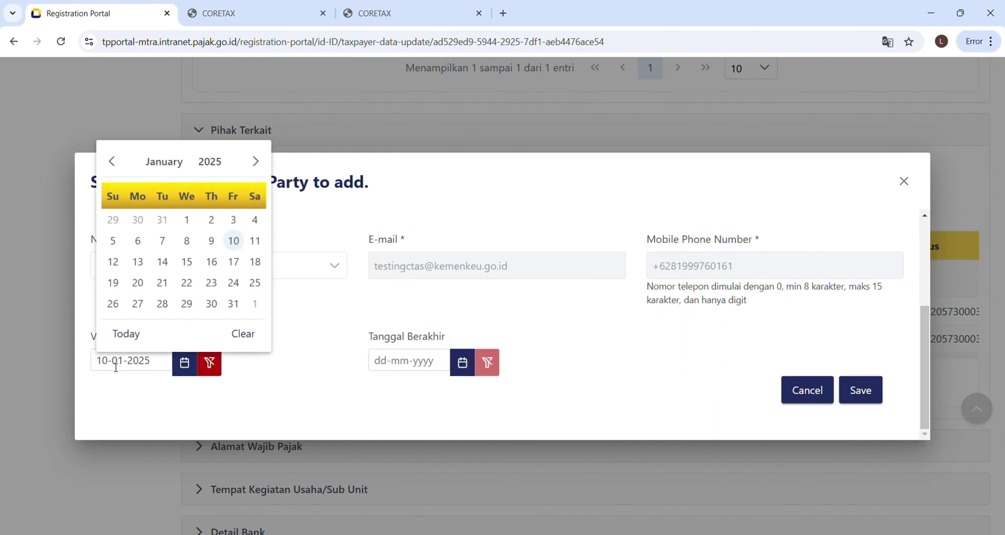
click(442, 300)
click(426, 359)
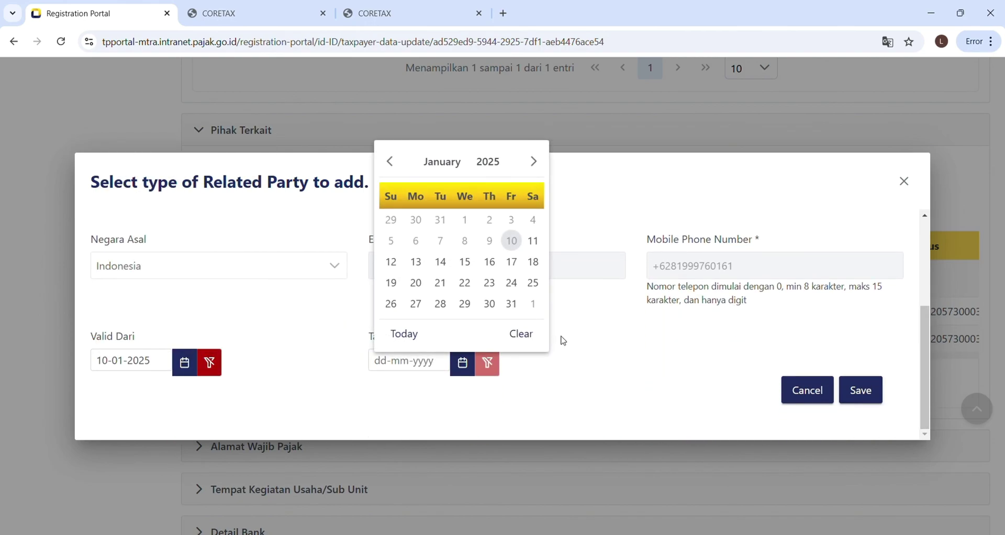
click(562, 336)
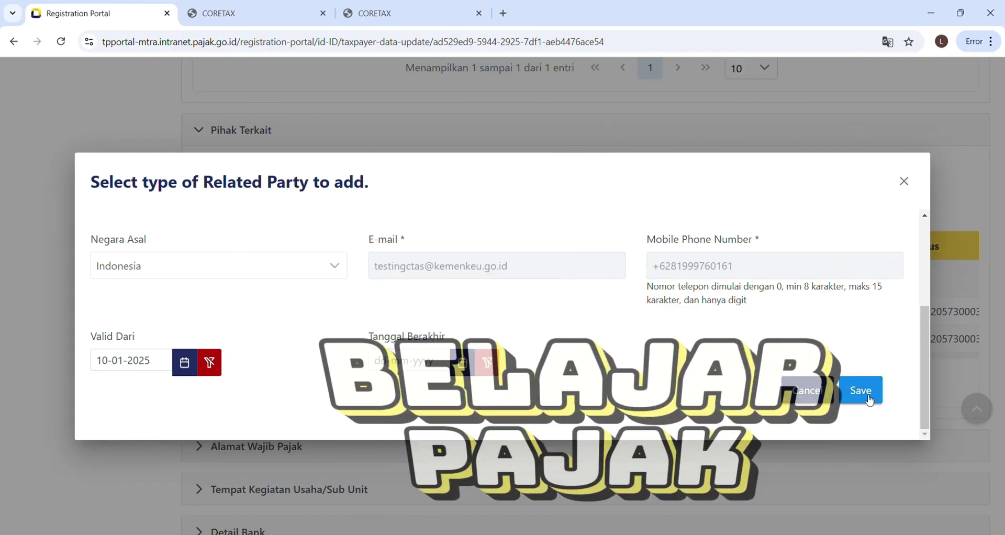
Save the related person and confirm the new third row is marked Apakah Penanggung Jawab
click(868, 399)
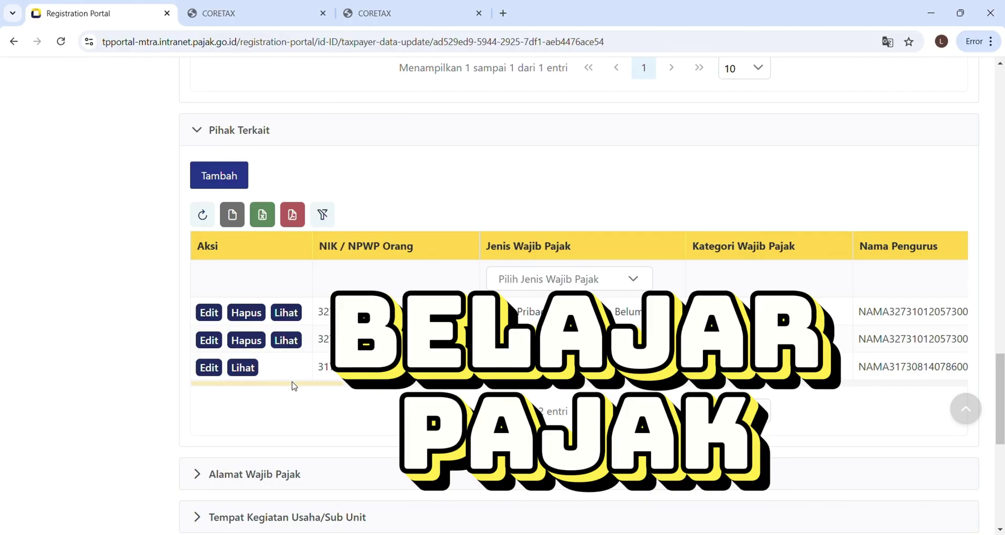
drag(293, 386, 879, 401)
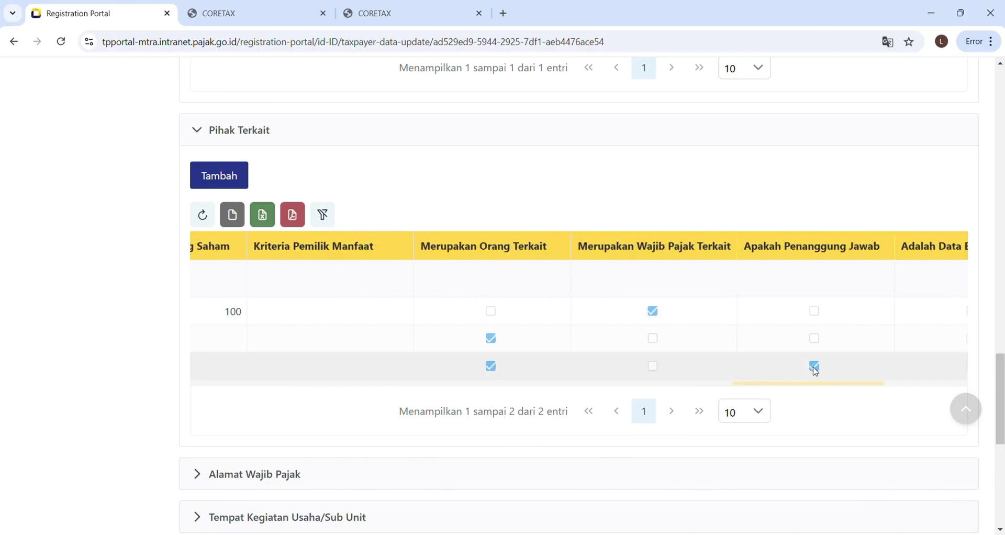
triple_click(847, 251)
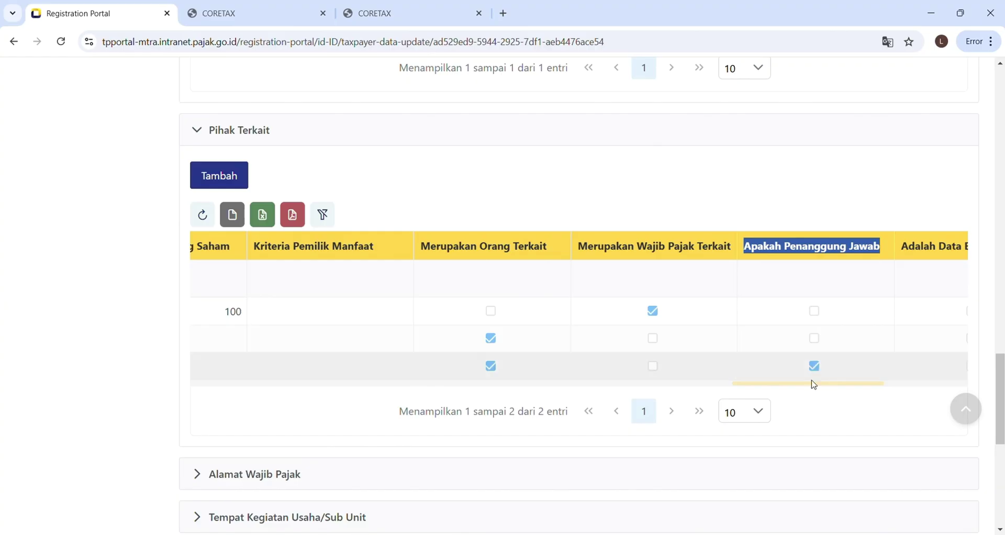
drag(814, 383, 265, 388)
scroll(182, 393, down, 5)
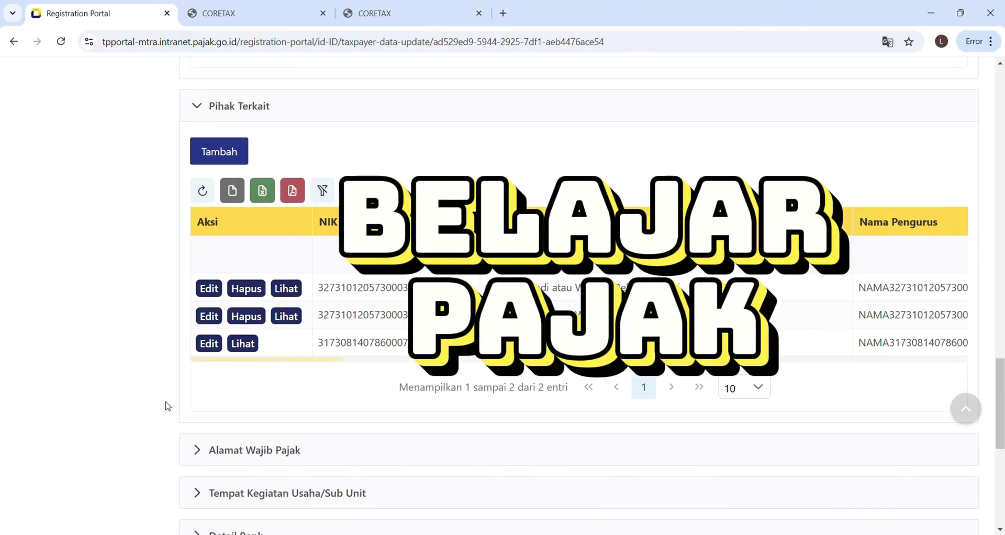
scroll(167, 406, down, 3)
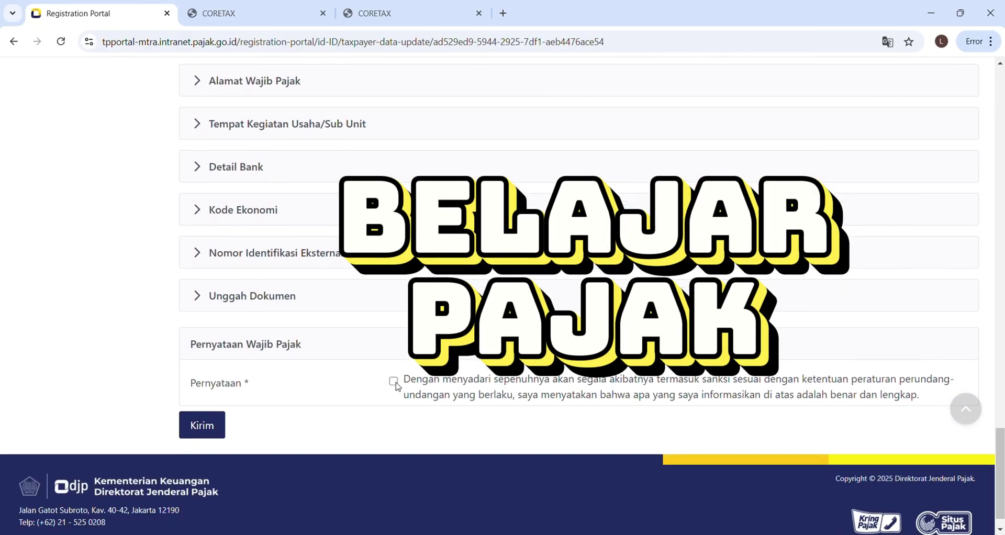
Send the taxpayer data update, including the new PIC related person, with Kirim
click(198, 425)
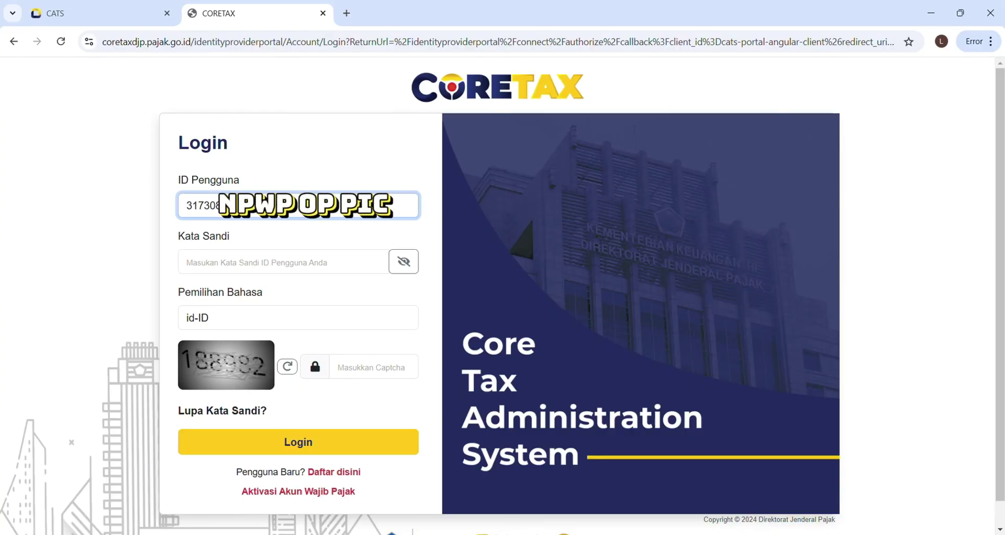
Log in with the PIC's user ID and password, then open the impersonation account selector
key(Tab)
key(ctrl+v)
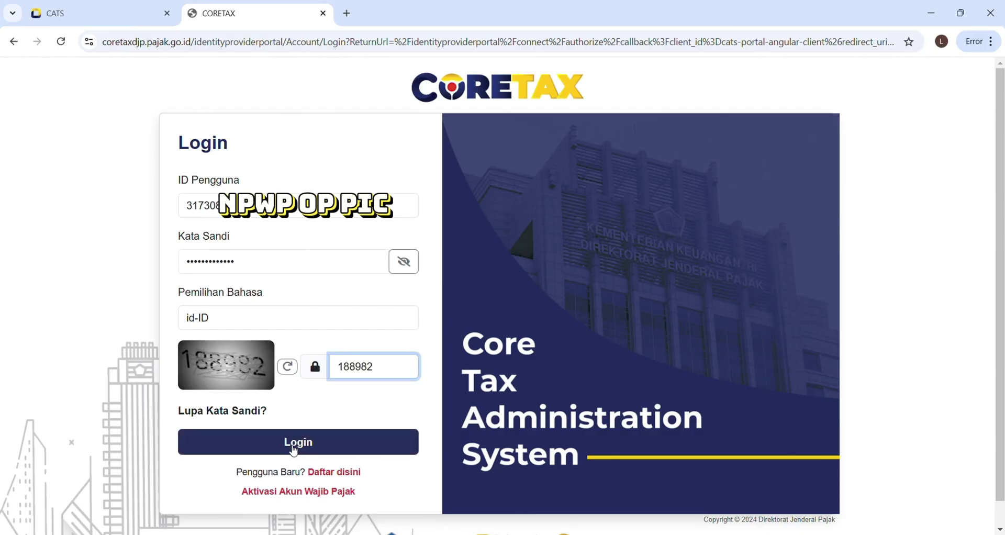
click(302, 443)
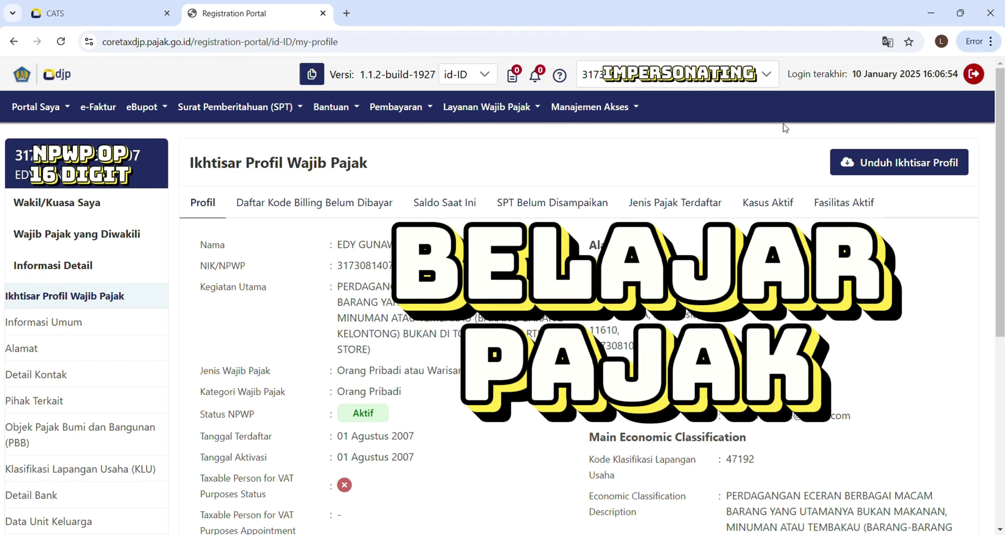
click(761, 77)
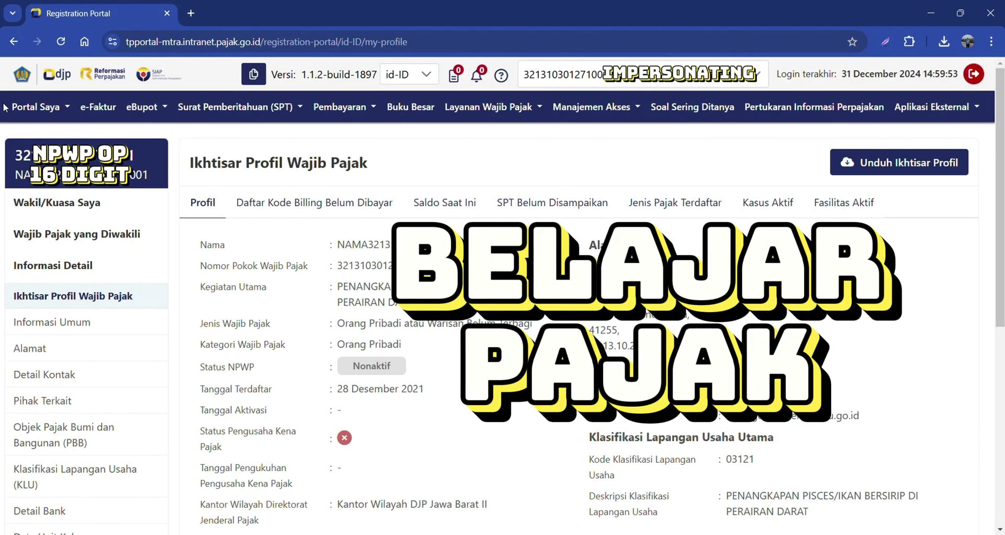
Open Permohonan Kode Otorisasi/Sertifikat Digital from Portal Saya and choose Kode Otorisasi DJP
click(64, 108)
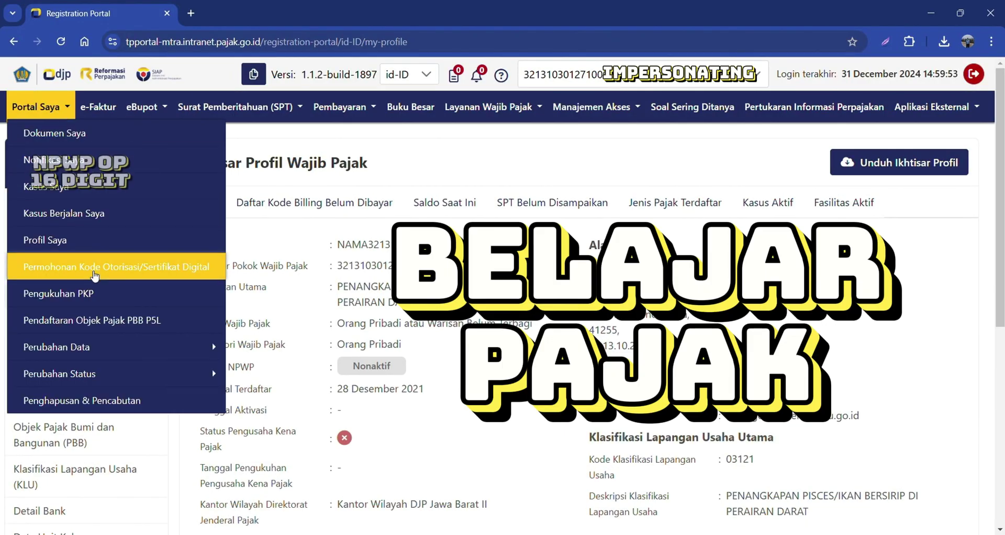
click(95, 270)
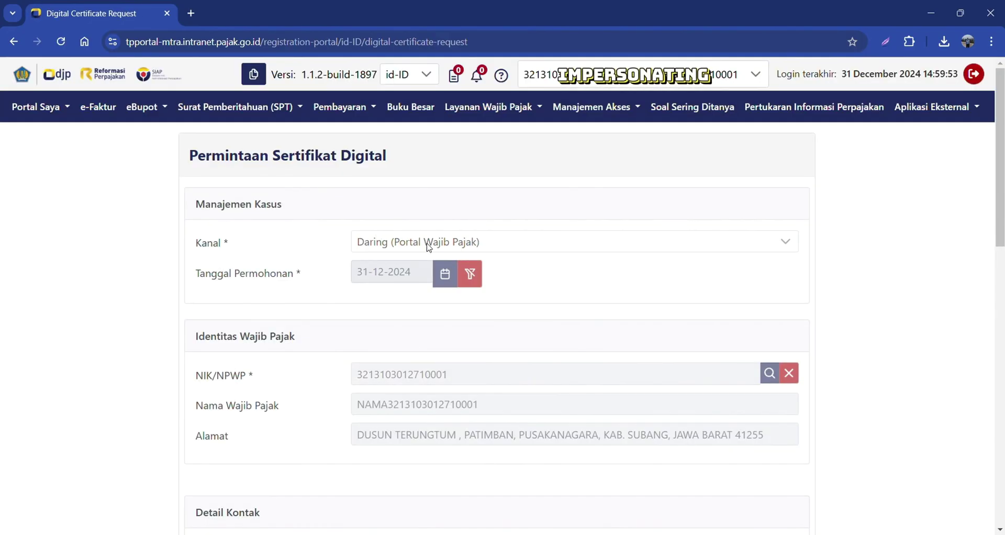
scroll(429, 247, down, 3)
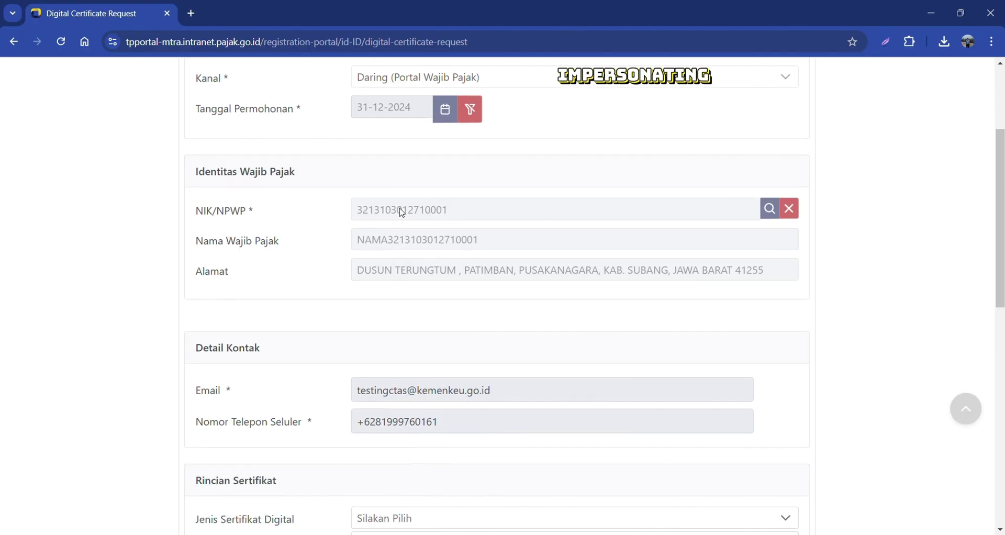
scroll(401, 211, down, 3)
scroll(402, 211, down, 1)
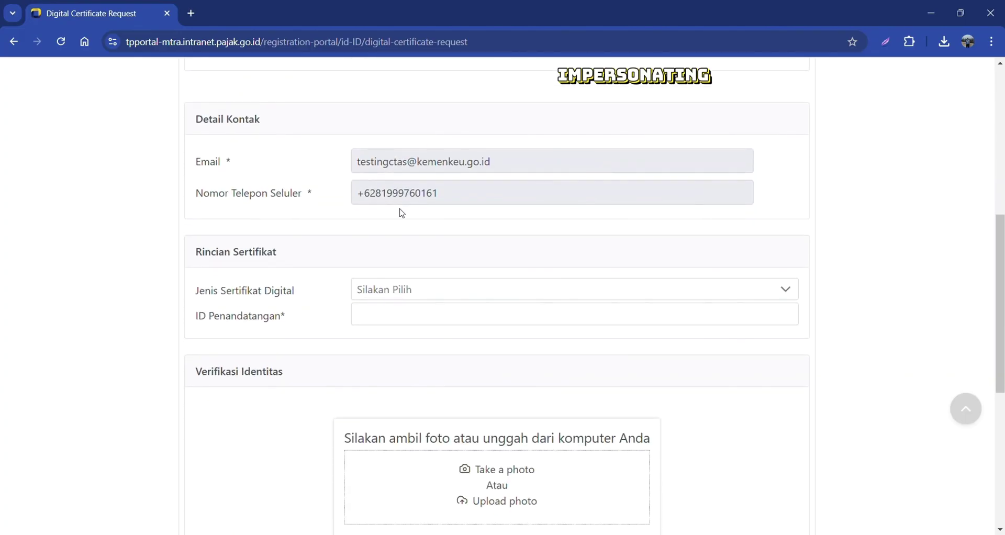
scroll(402, 212, down, 2)
click(408, 165)
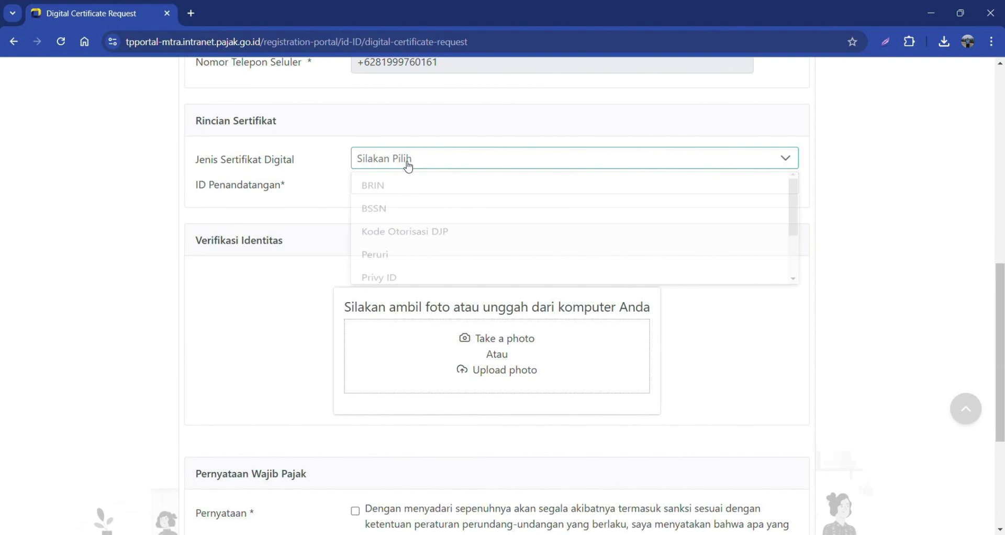
click(405, 233)
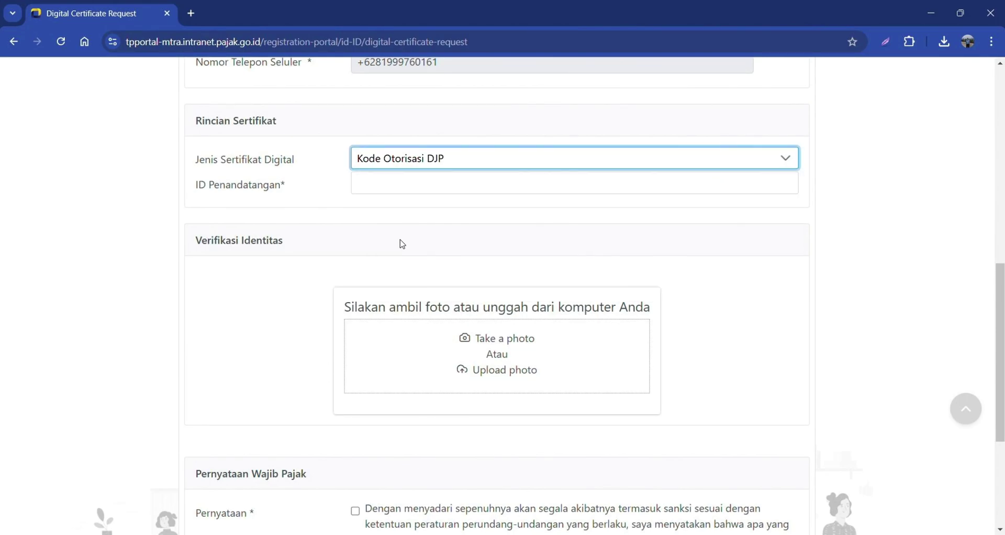
Enter and confirm the certificate passphrase, accept the Pernyataan, and submit with Kirim
click(406, 186)
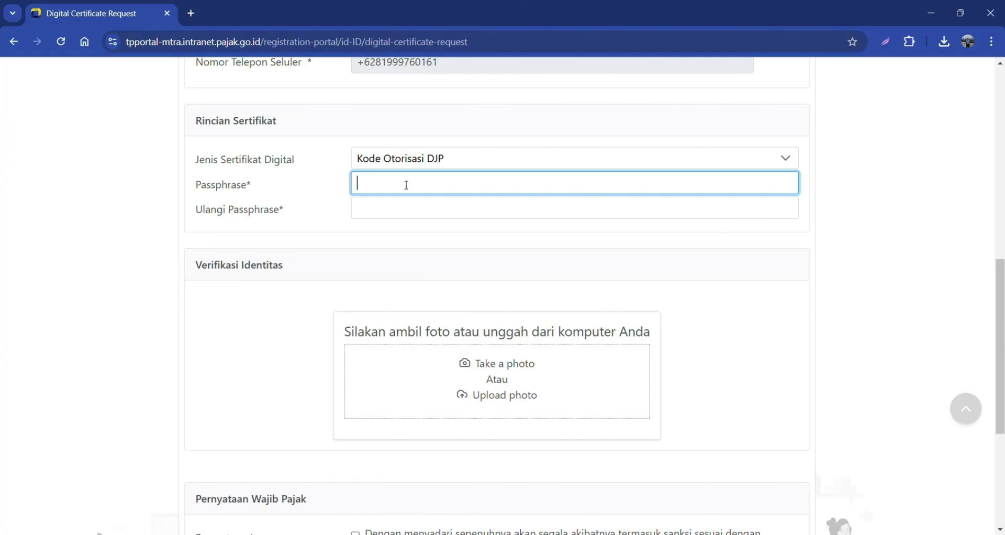
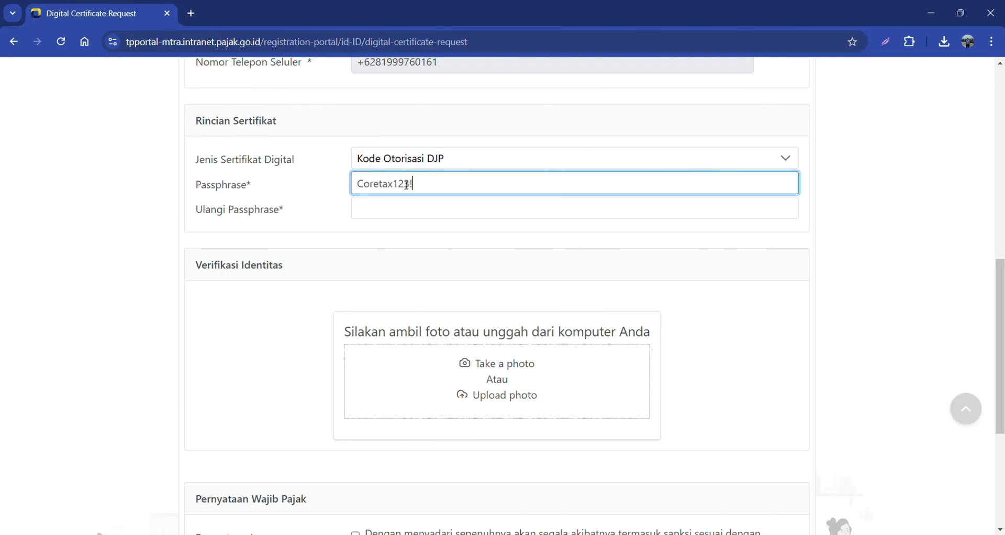
key(Tab)
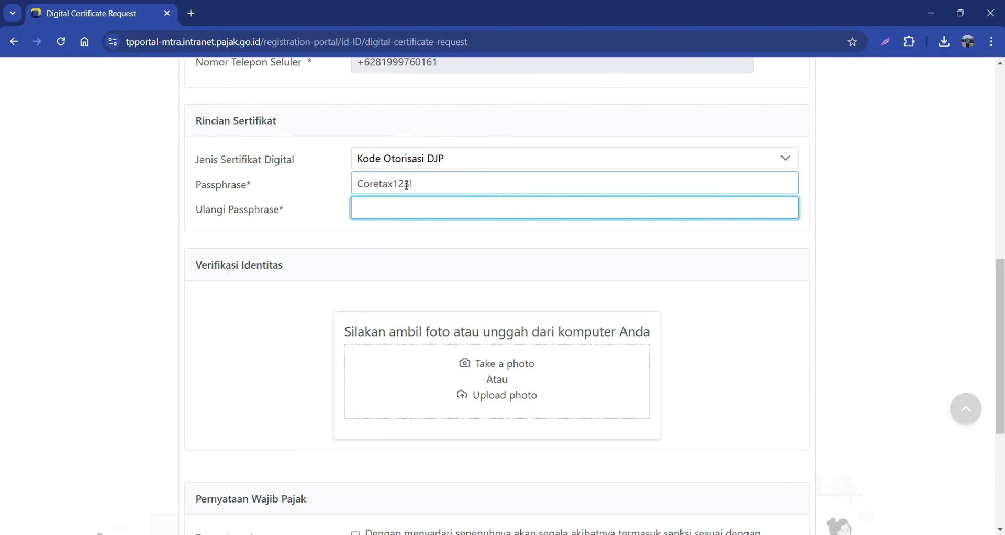
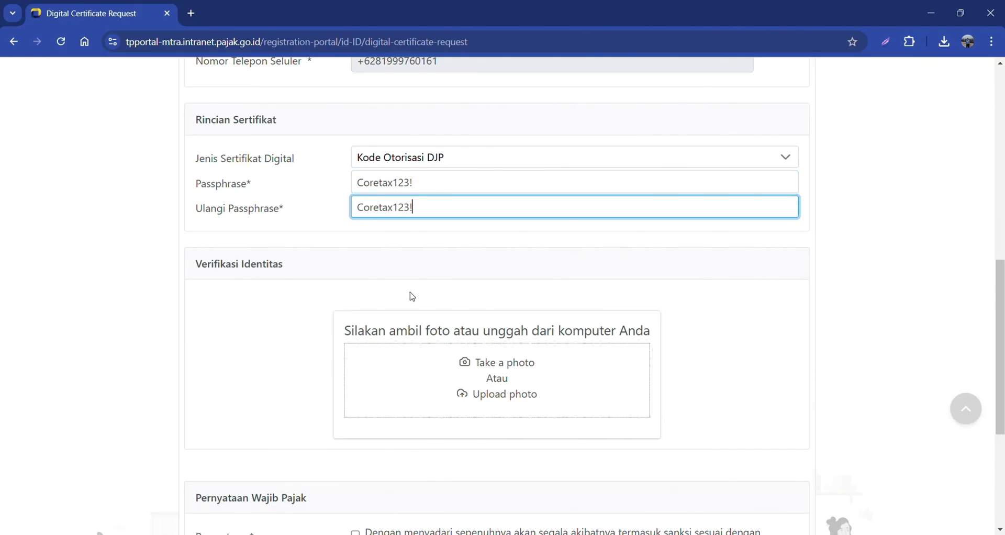
scroll(411, 294, down, 4)
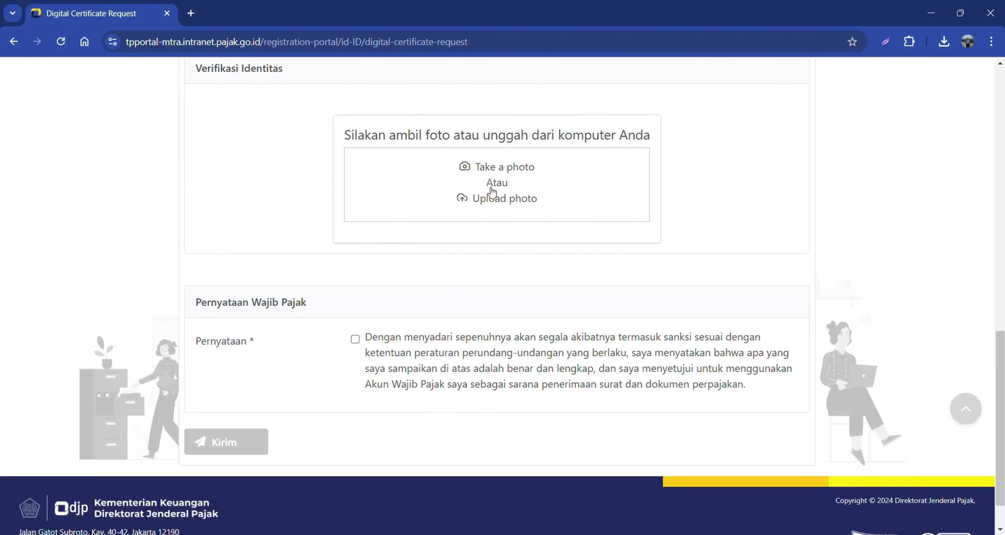
click(355, 339)
click(226, 442)
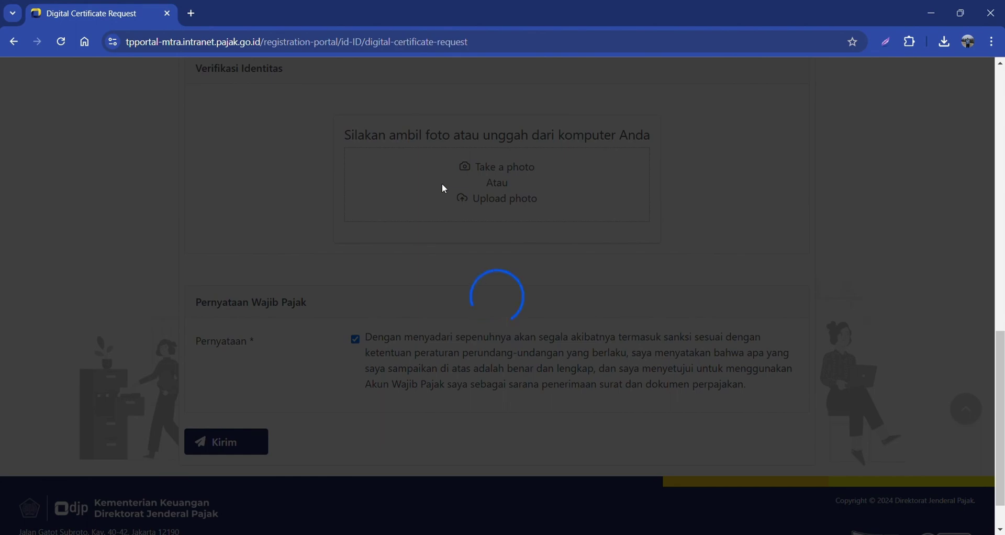
scroll(471, 254, up, 2)
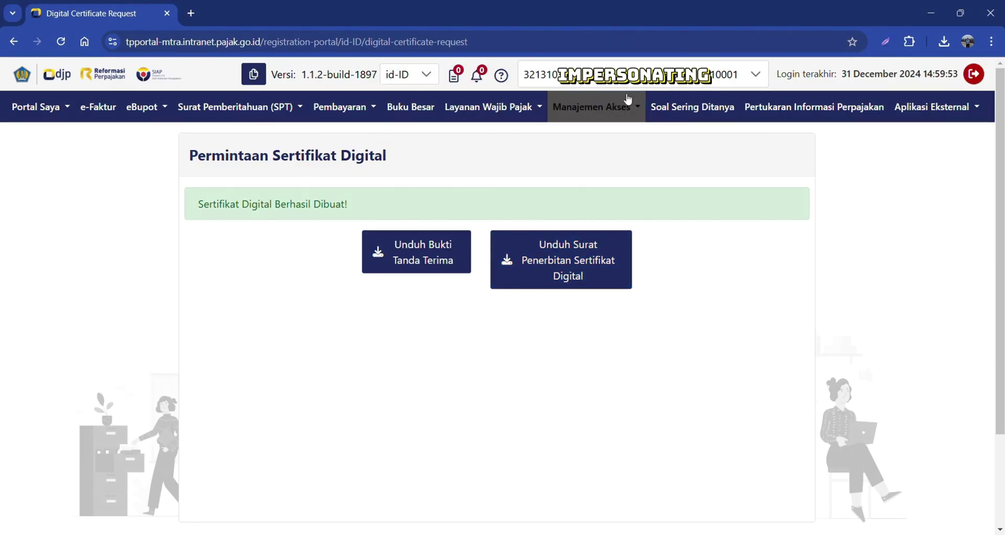
Switch the impersonation account to the company's (Badan) NPWP under Wajib Pajak
click(628, 76)
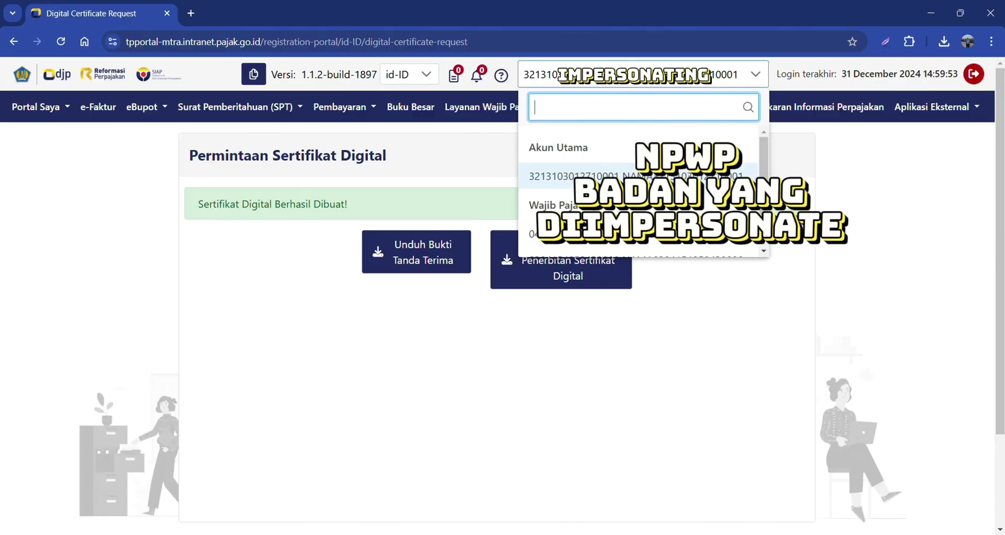
scroll(602, 184, down, 2)
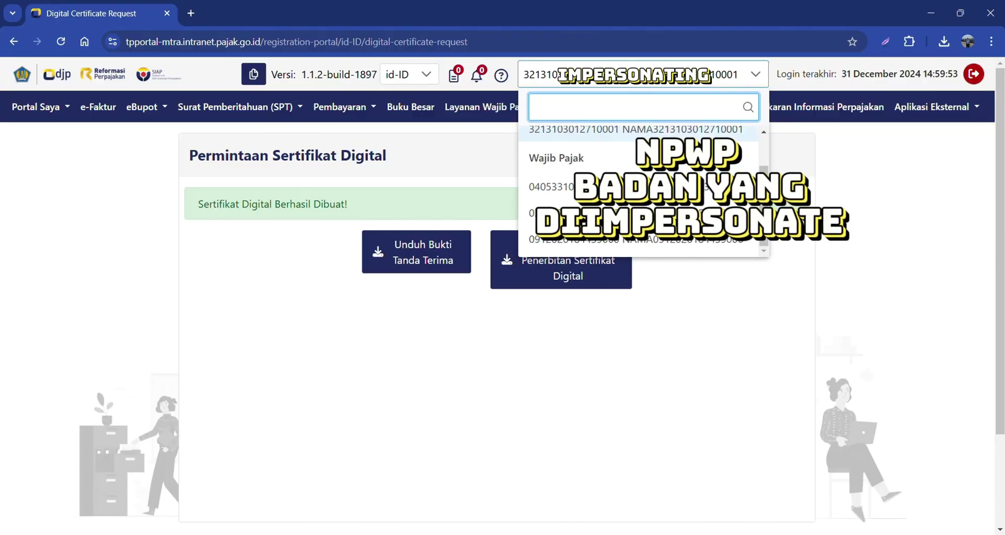
click(679, 240)
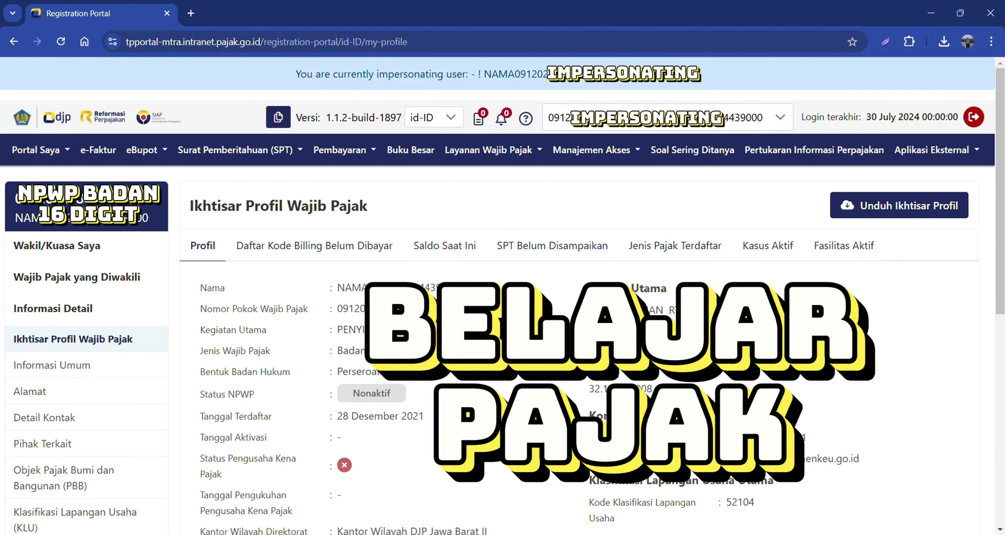
Go to the company's Informasi Umum page and Edit it to reach Pembaruan Data Wajib Pajak
double_click(355, 314)
click(63, 365)
scroll(312, 257, down, 3)
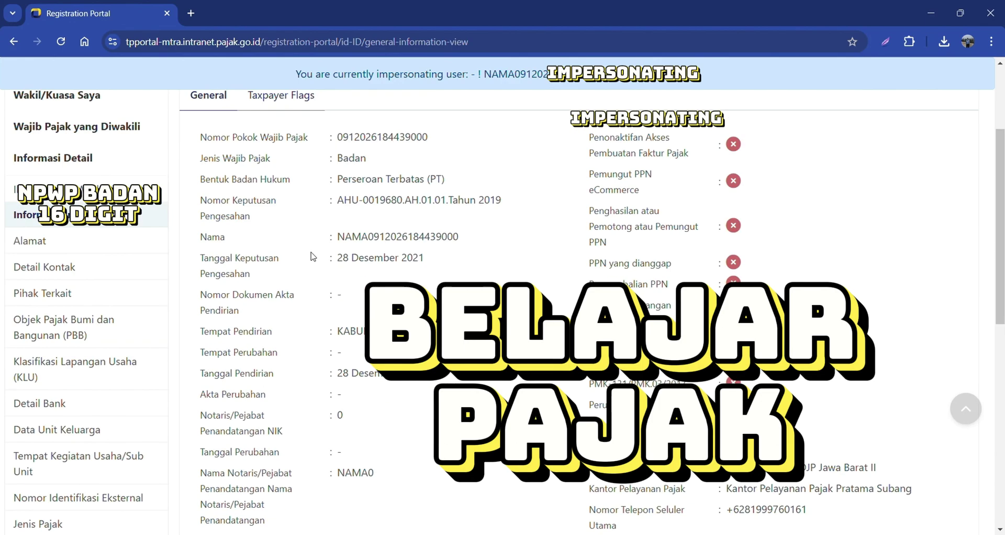
scroll(312, 256, down, 8)
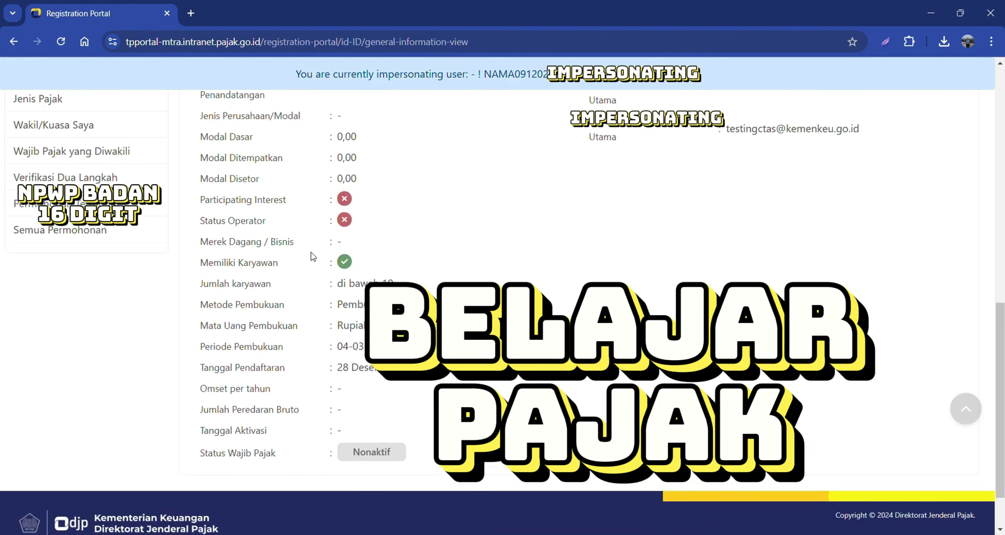
scroll(312, 257, up, 11)
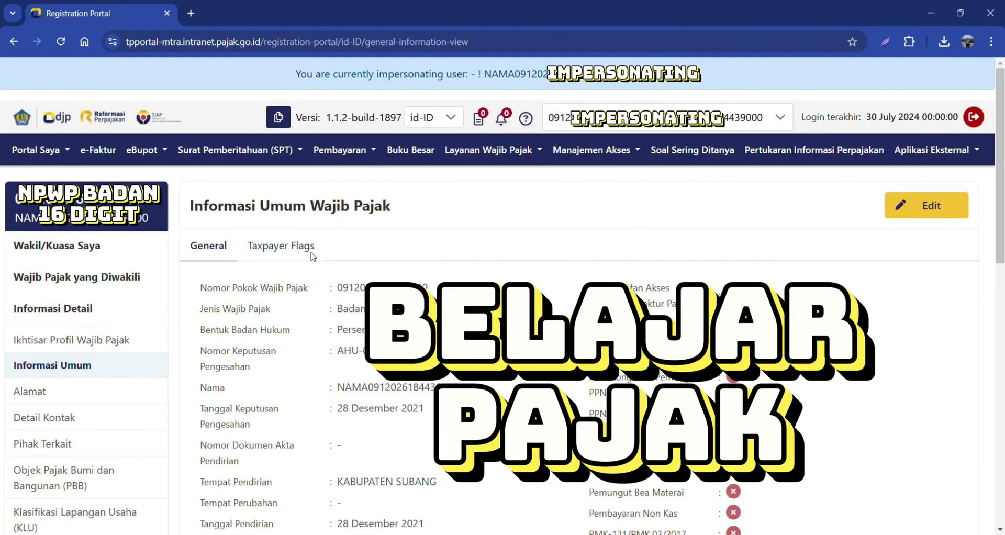
click(281, 246)
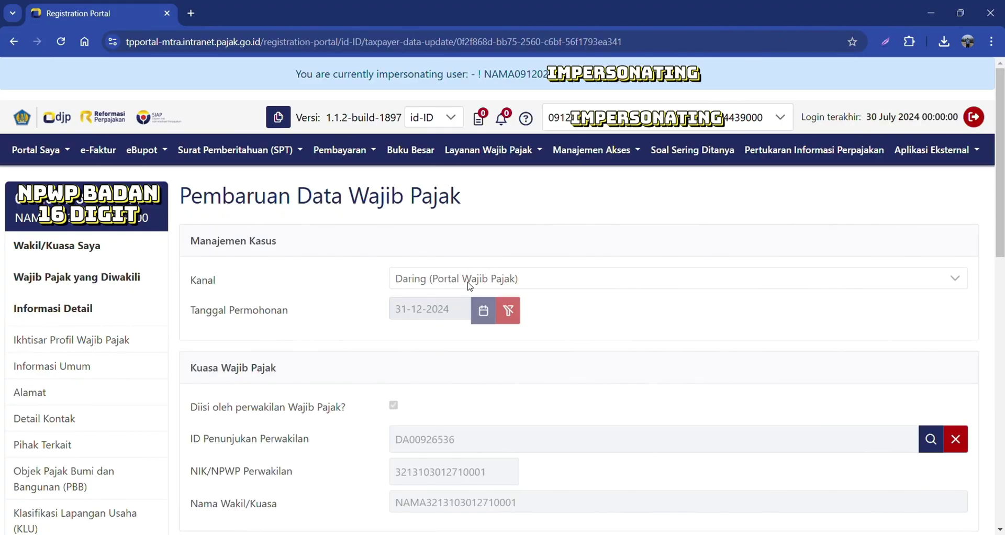
Expand Pihak Terkait and add a new related party of type Related Person
scroll(469, 282, down, 2)
scroll(466, 285, down, 5)
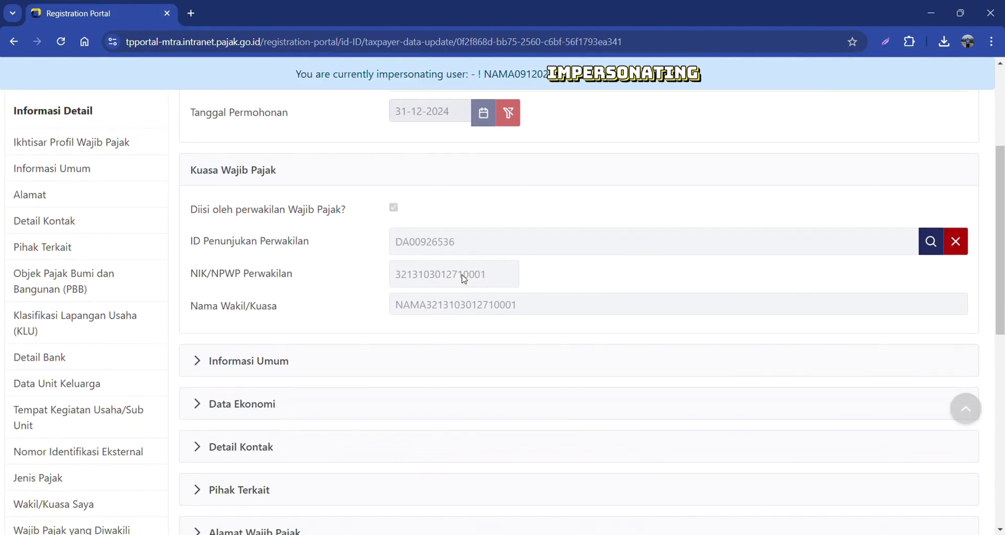
click(198, 361)
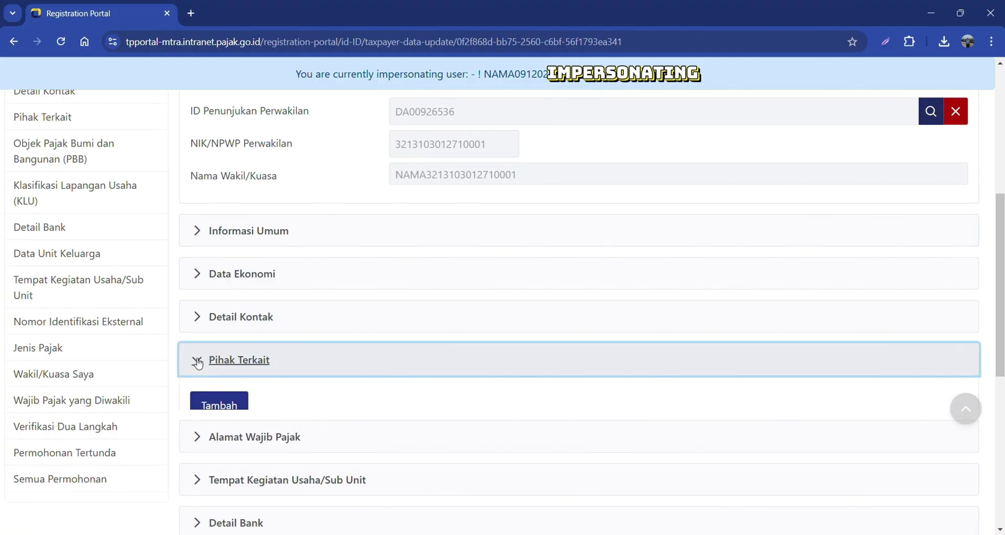
scroll(199, 361, down, 3)
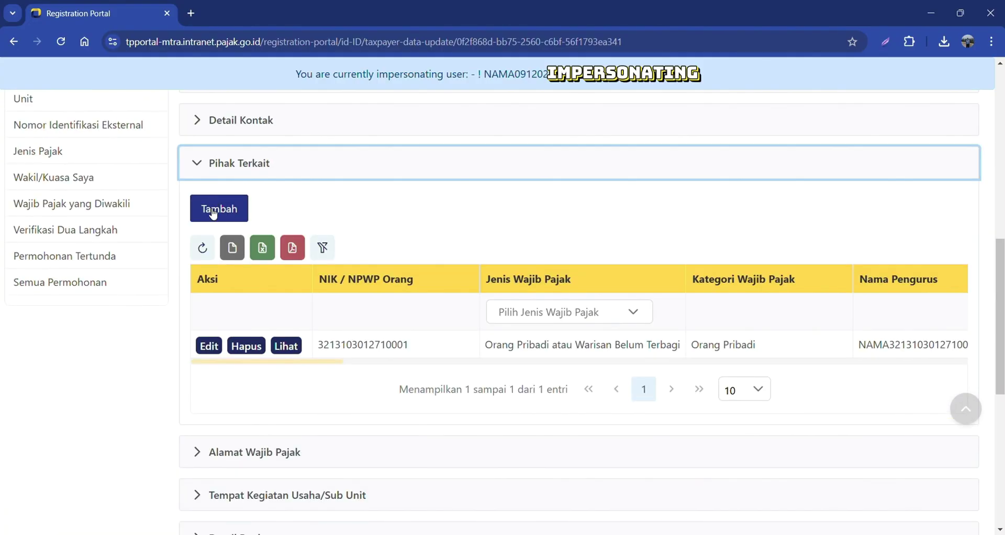
click(213, 211)
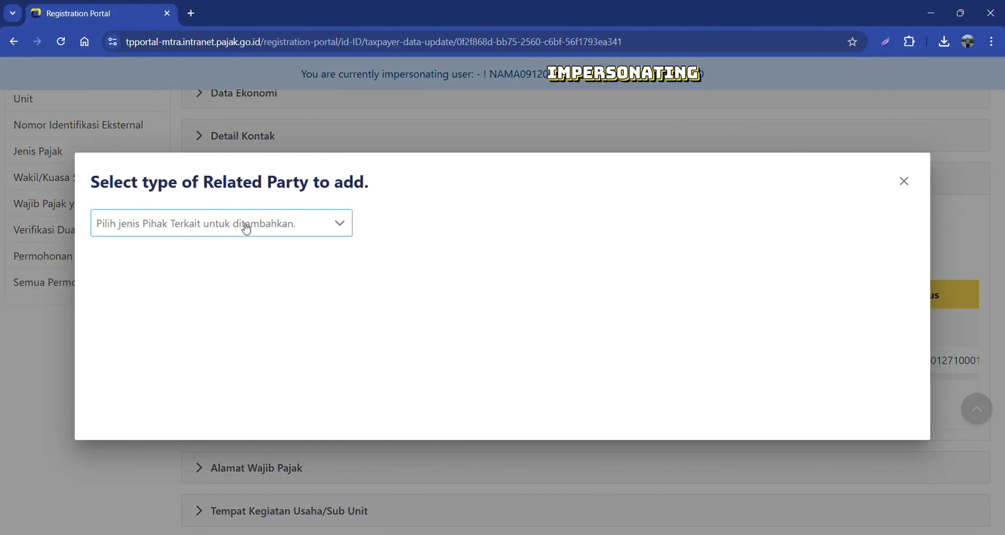
click(246, 230)
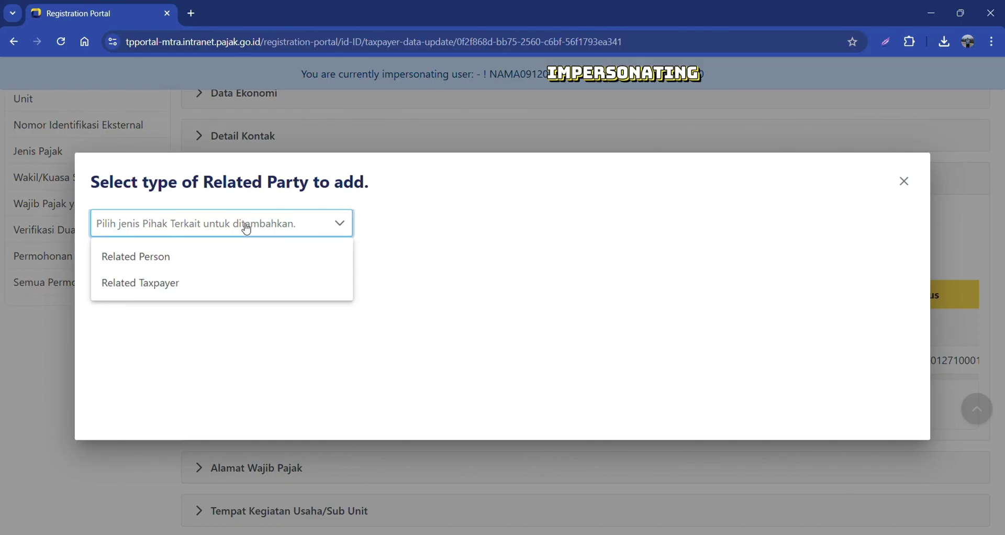
click(142, 283)
click(164, 258)
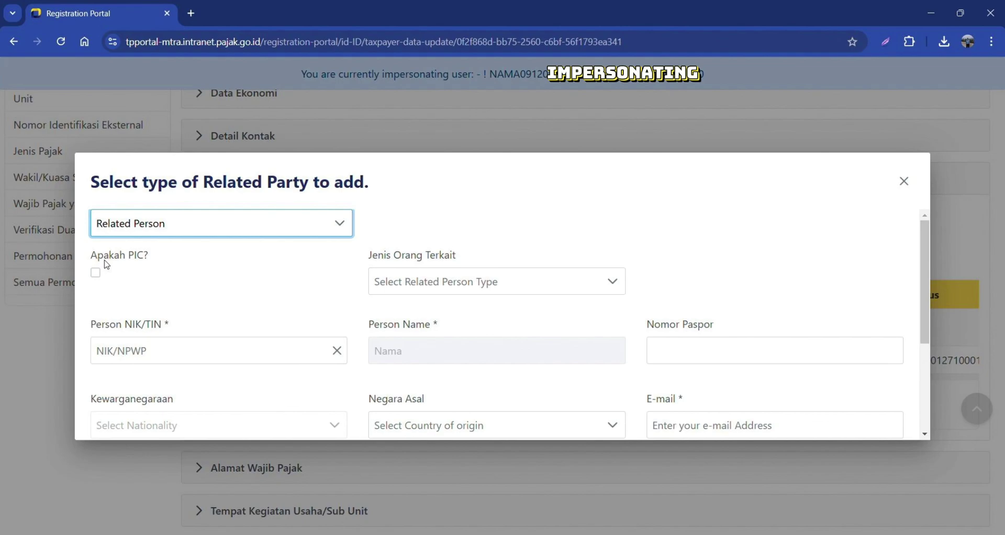
Enter the person's NIK, set Jenis Wakil and Sub Jenis Karyawan, and save
click(184, 351)
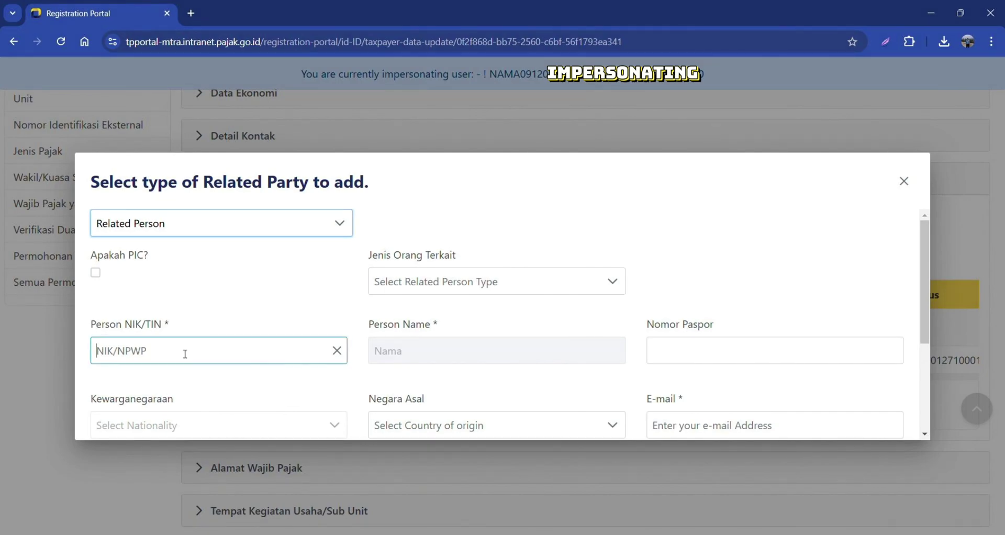
text(3173)
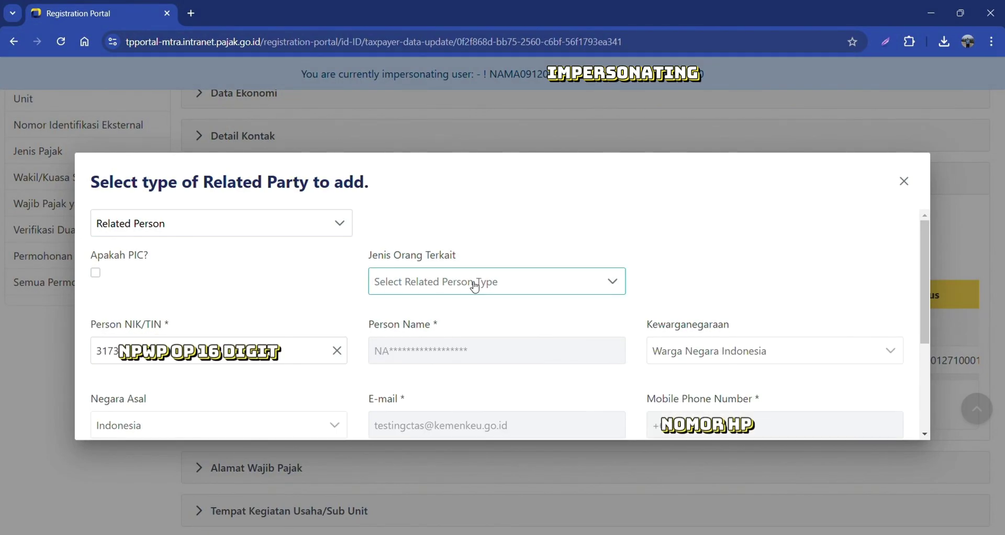
click(475, 287)
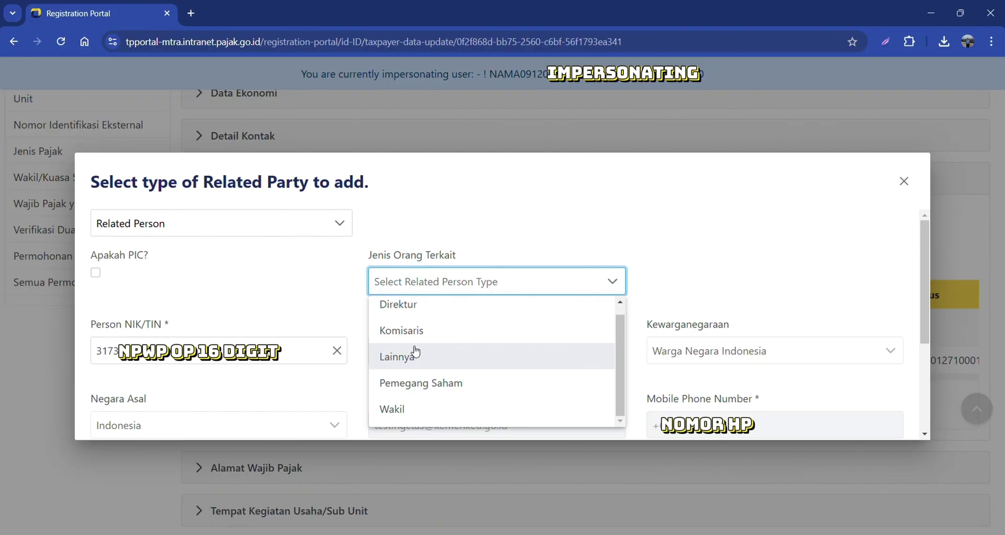
click(413, 409)
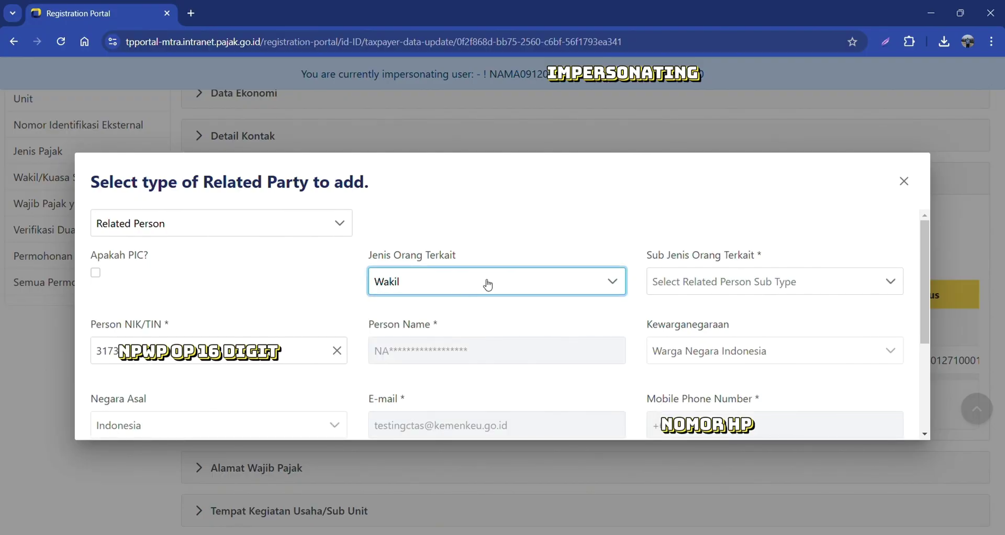
click(673, 281)
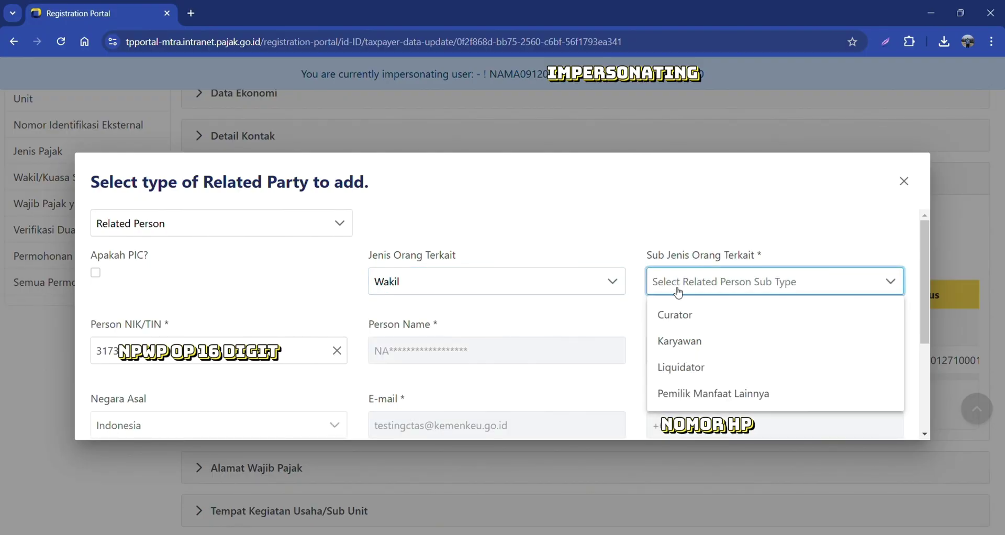
click(681, 341)
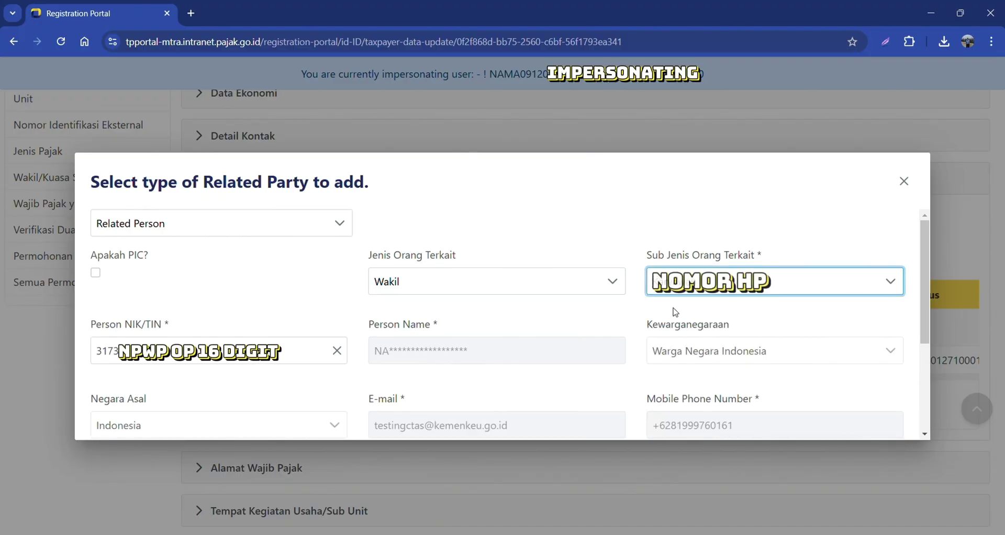
scroll(413, 322, down, 3)
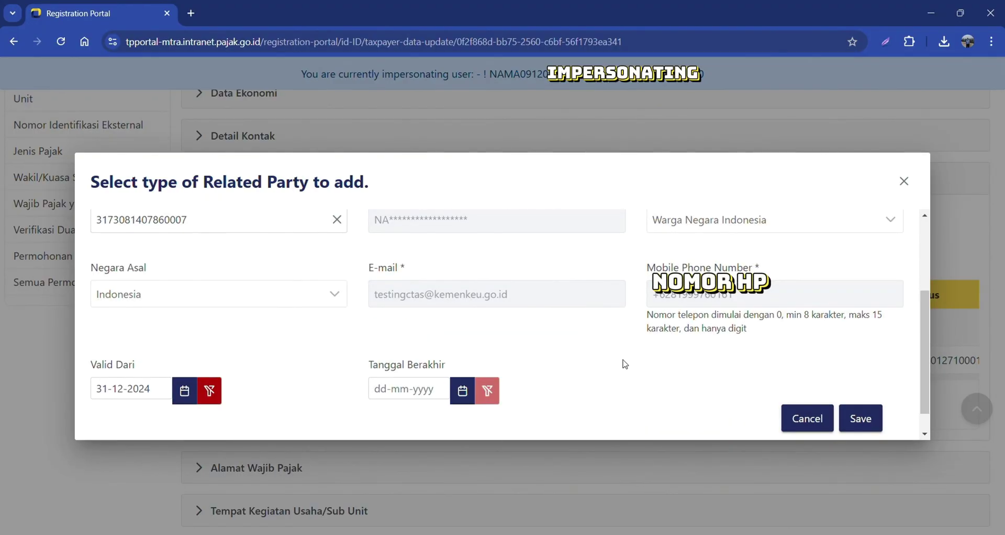
scroll(680, 369, down, 1)
click(861, 390)
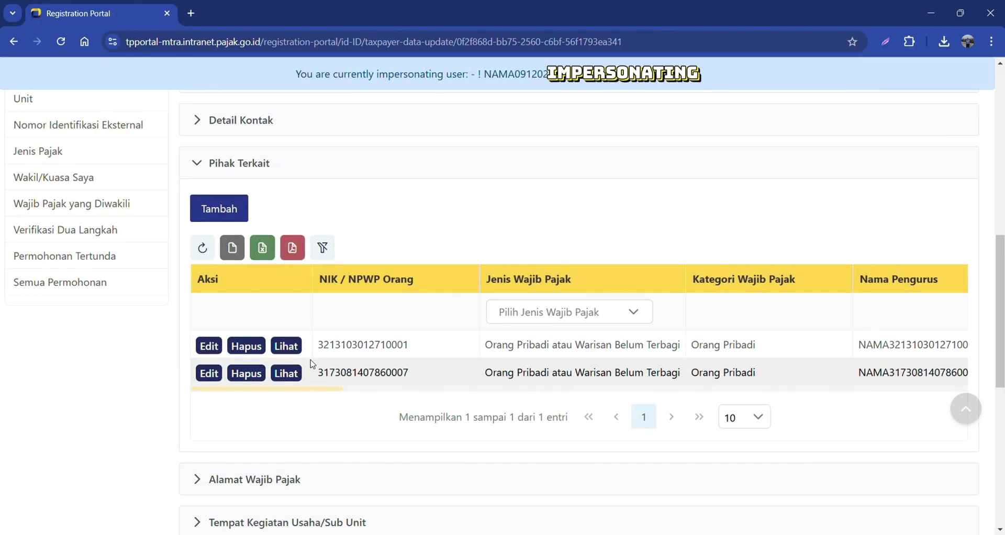
Tick the Pernyataan, submit the update with Kirim, and dismiss the Terjadi kesalahan error
scroll(335, 356, down, 1)
scroll(303, 370, down, 4)
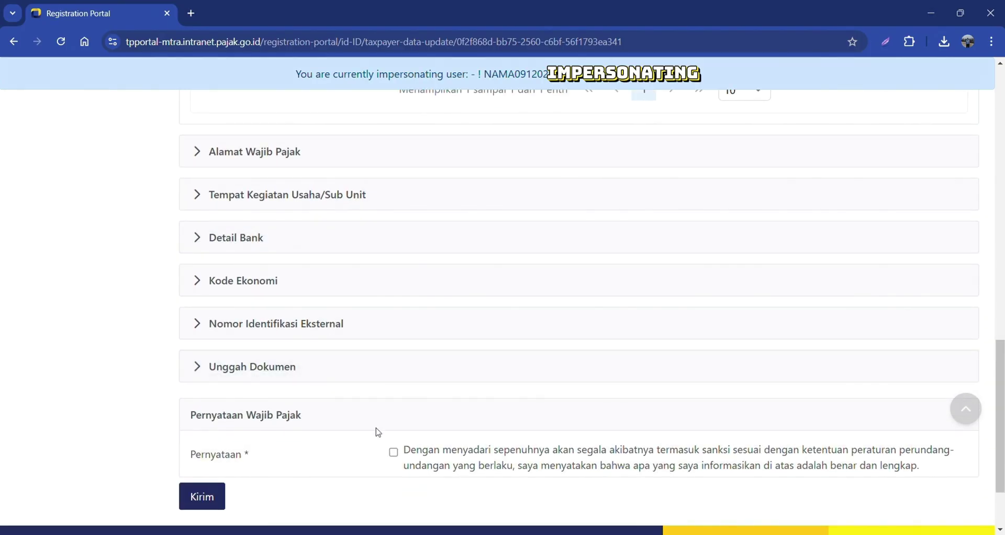
click(393, 451)
scroll(268, 419, down, 1)
click(202, 431)
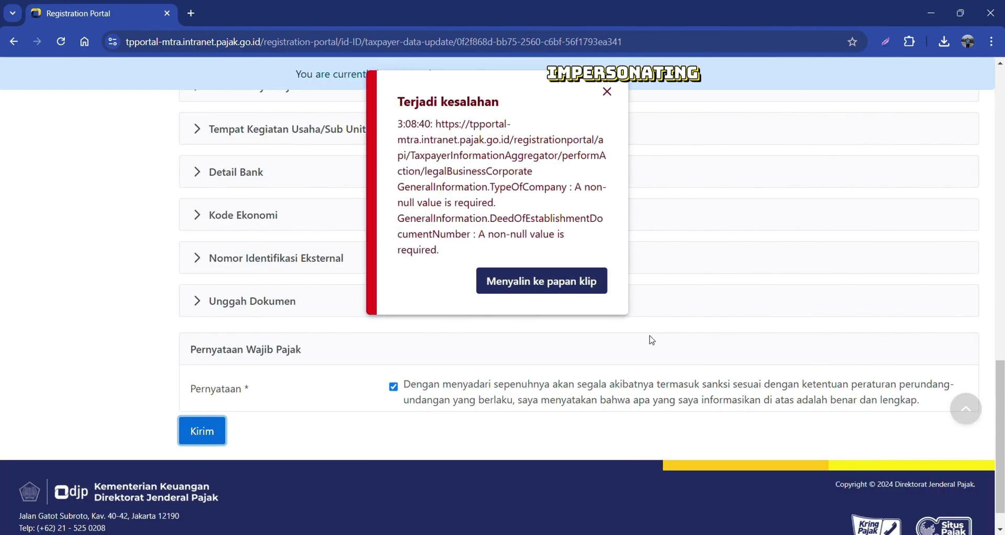
click(614, 94)
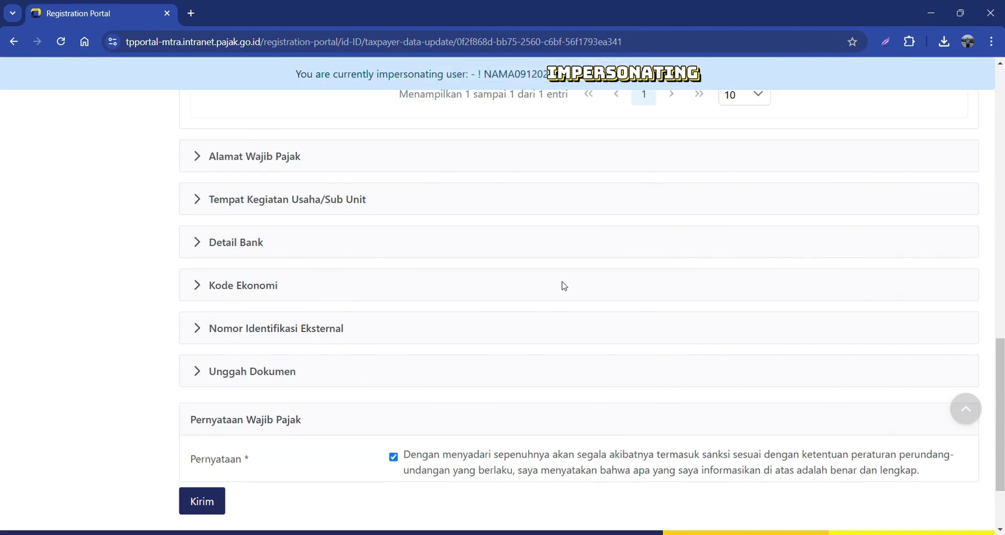
Expand the Informasi Umum section to check the company type Badan, PT
scroll(561, 285, up, 8)
scroll(563, 283, up, 2)
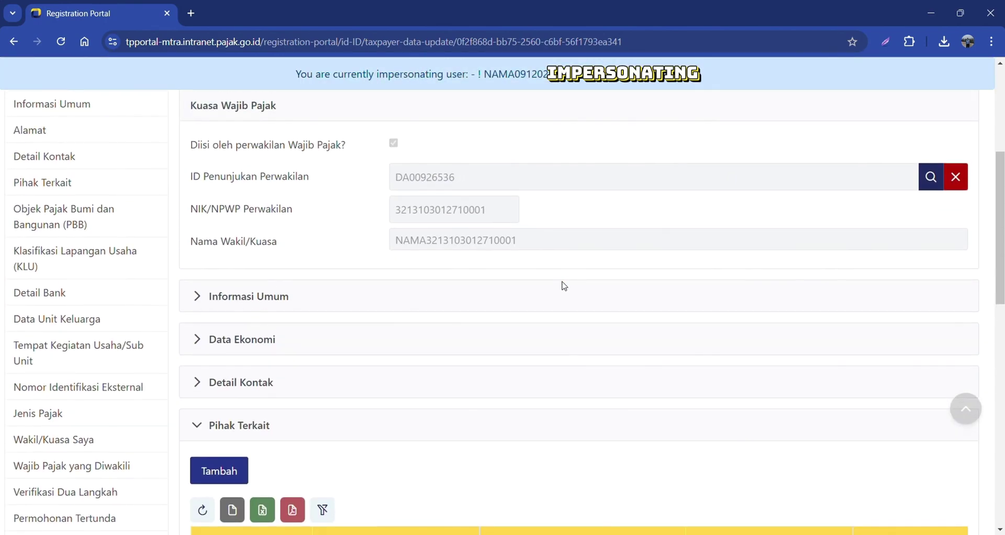
scroll(336, 293, up, 2)
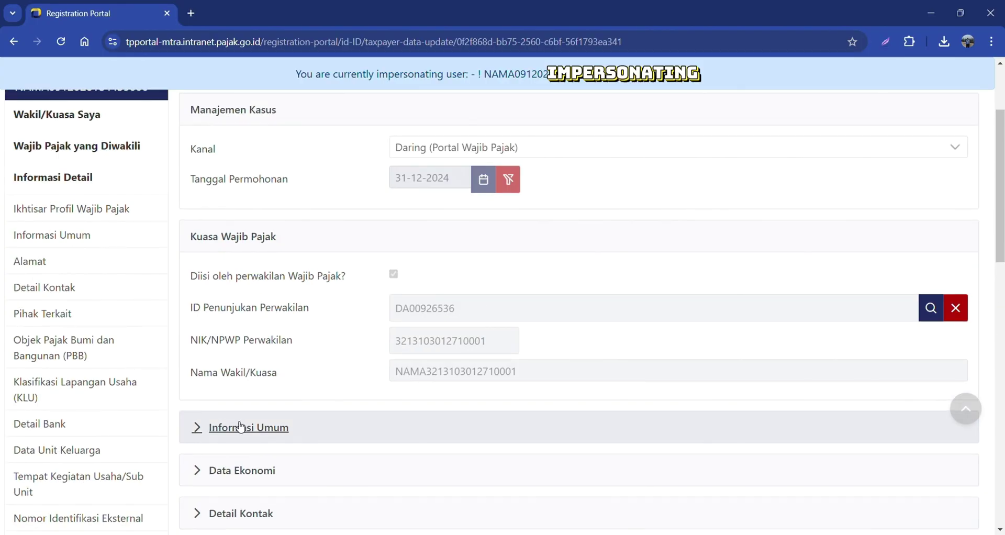
click(207, 429)
scroll(244, 407, down, 4)
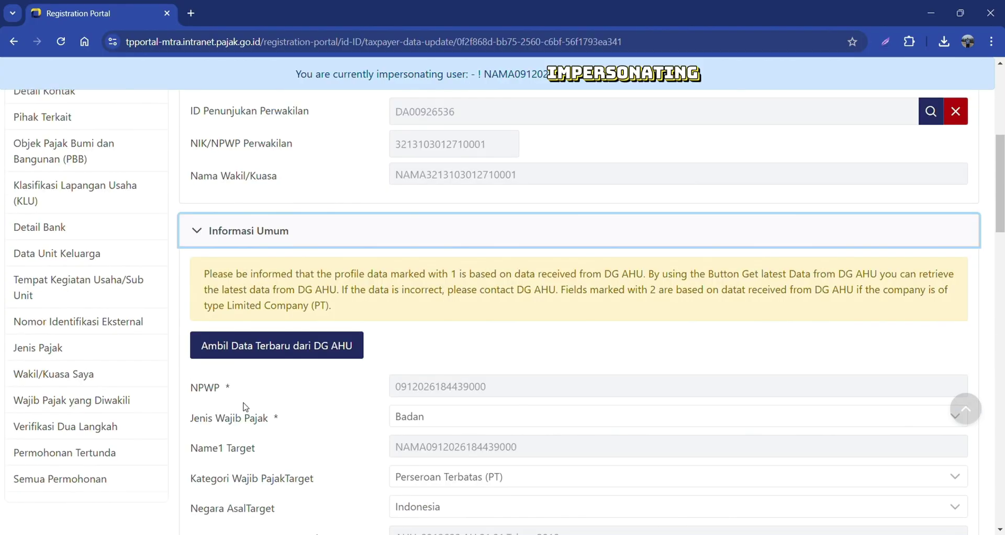
scroll(243, 406, up, 5)
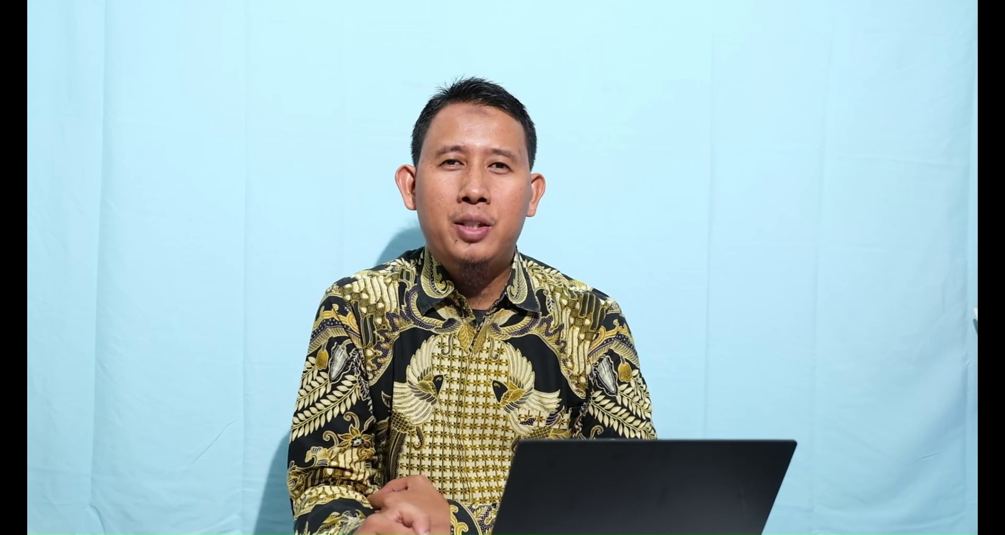